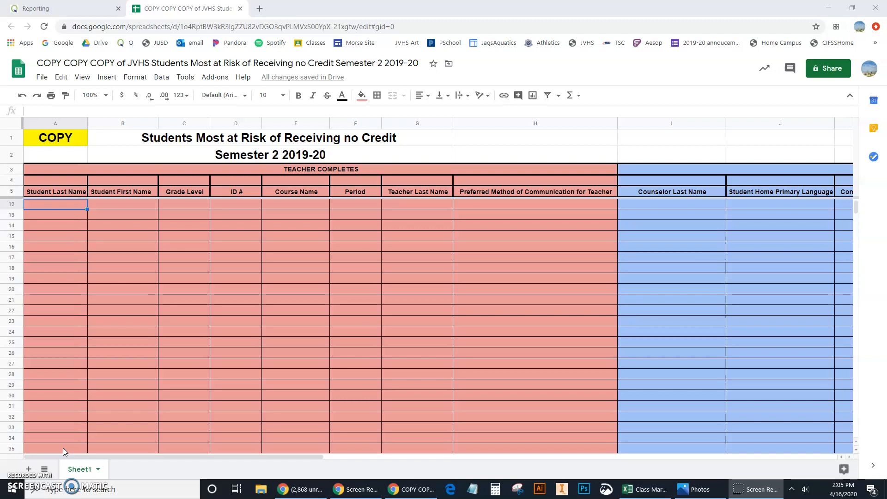
Export the Class Marks Listing report from the Reporting page and close the download window
click(62, 9)
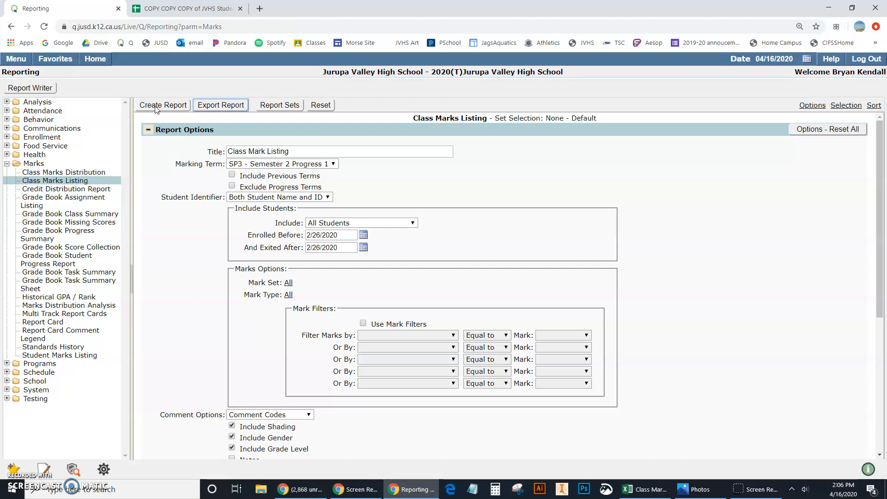
click(201, 109)
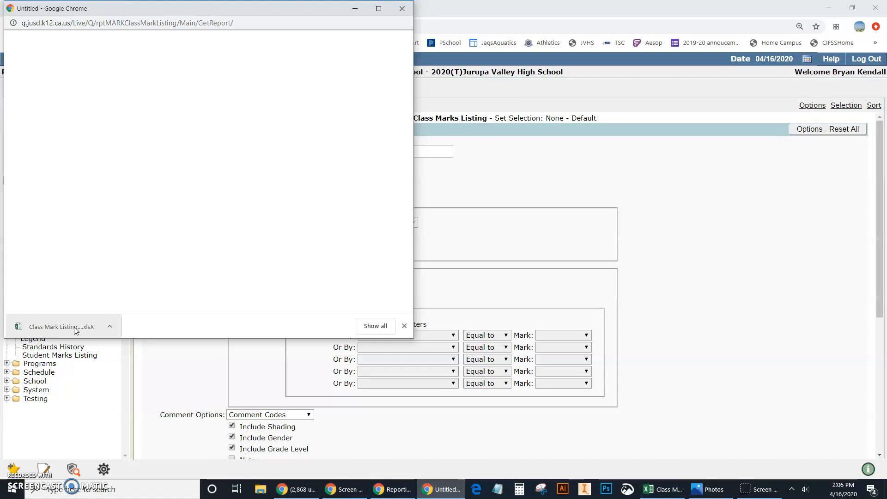
click(400, 9)
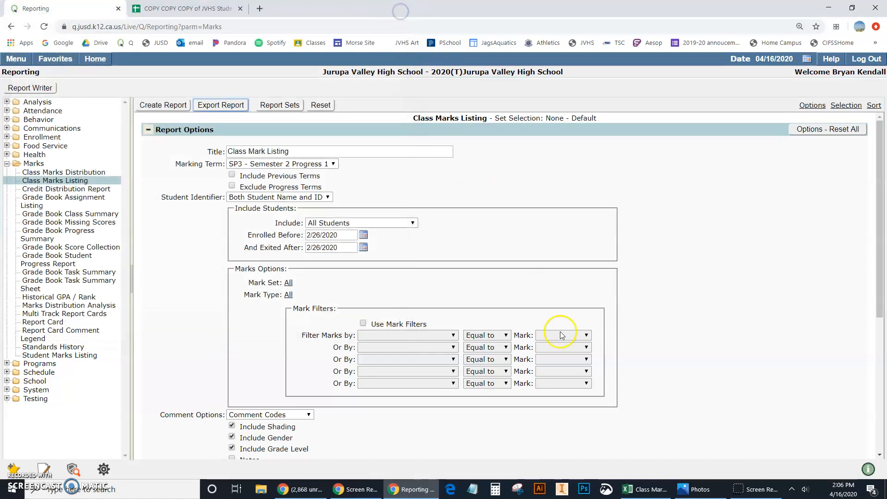
Compare the Class Mark Listing workbook in Excel with the teacher columns required in the at-risk students Google Sheet
click(642, 489)
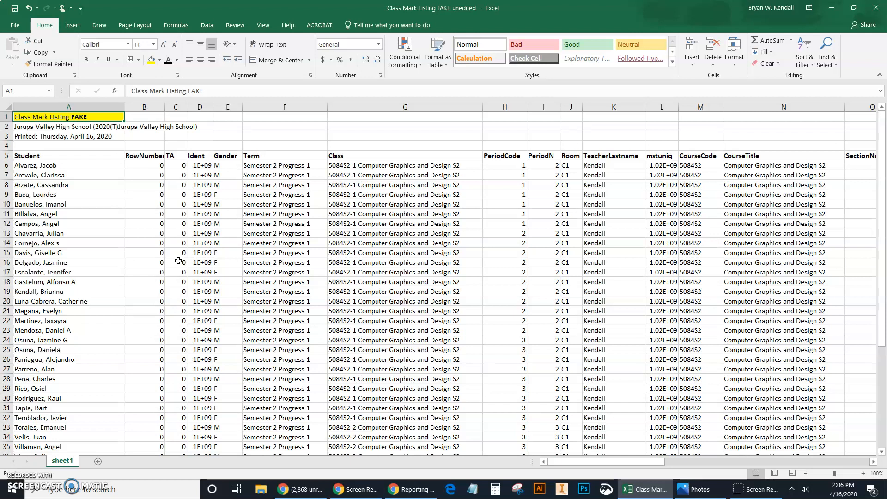
click(412, 489)
click(172, 9)
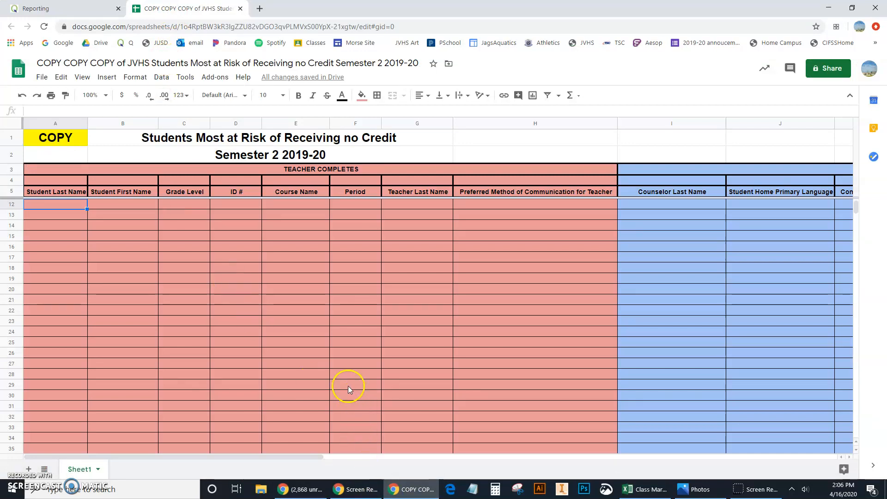
click(645, 489)
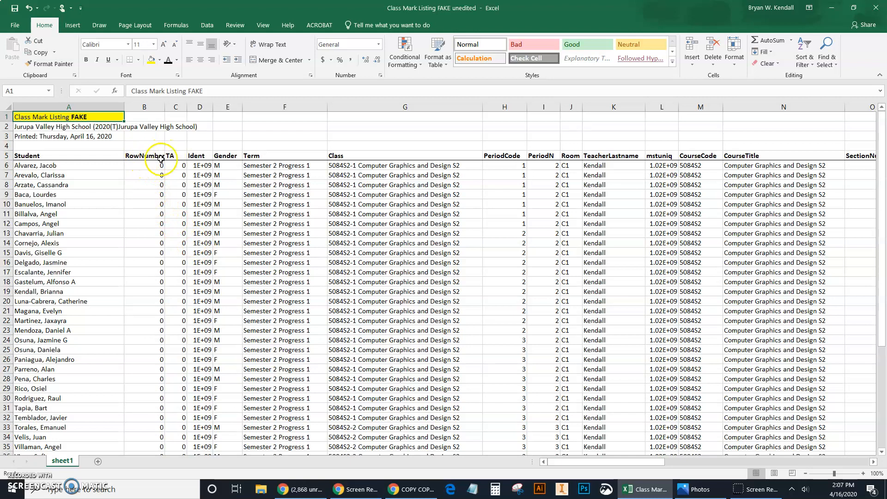
Clear the values under the RowNumber and TA headers for all student rows down to row 50
scroll(166, 348, down, 10)
scroll(166, 348, up, 2)
drag(175, 356, 151, 148)
key(Delete)
scroll(148, 146, down, 10)
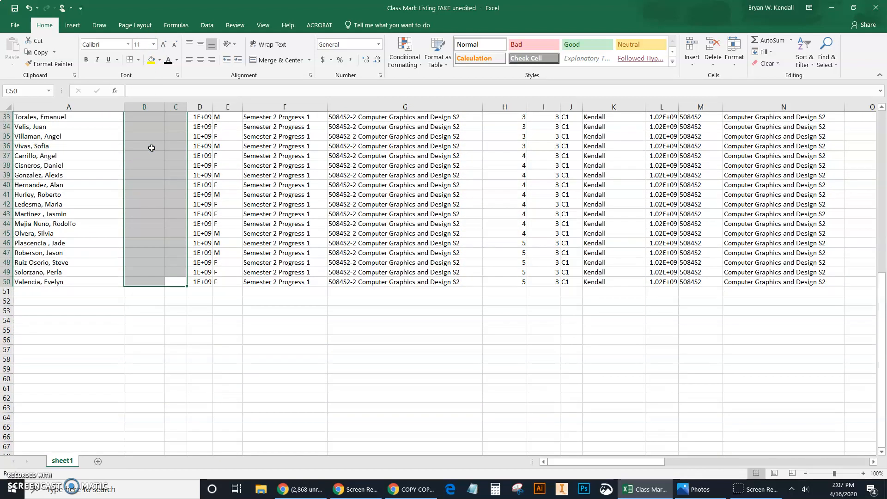
click(178, 251)
scroll(177, 252, up, 11)
click(151, 246)
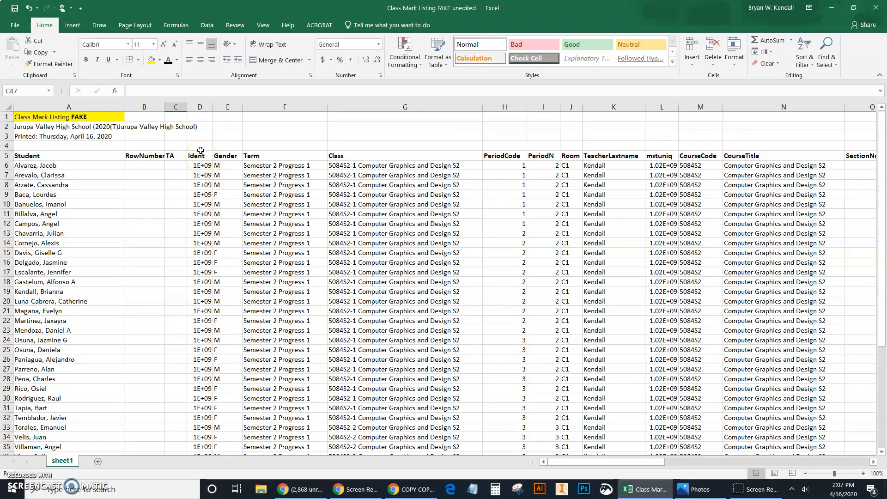
Widen the Ident column so the full ID numbers fit, with some extra space
double_click(213, 106)
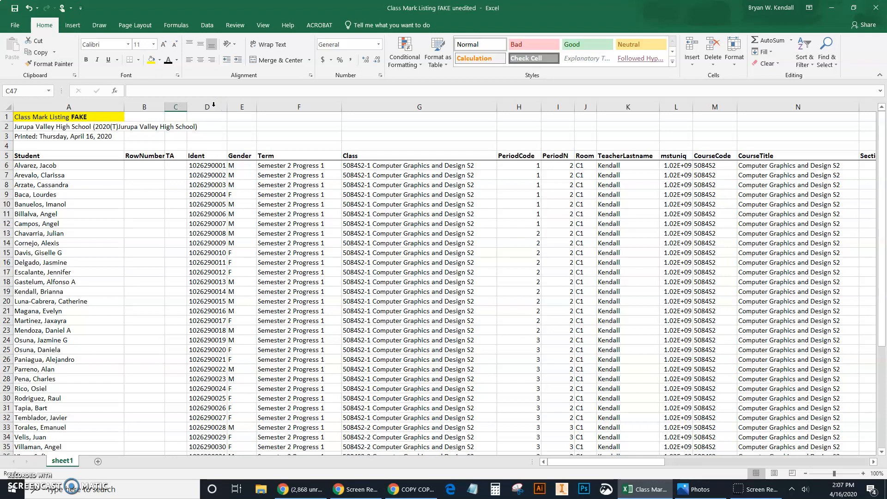
click(224, 108)
drag(227, 108, 237, 109)
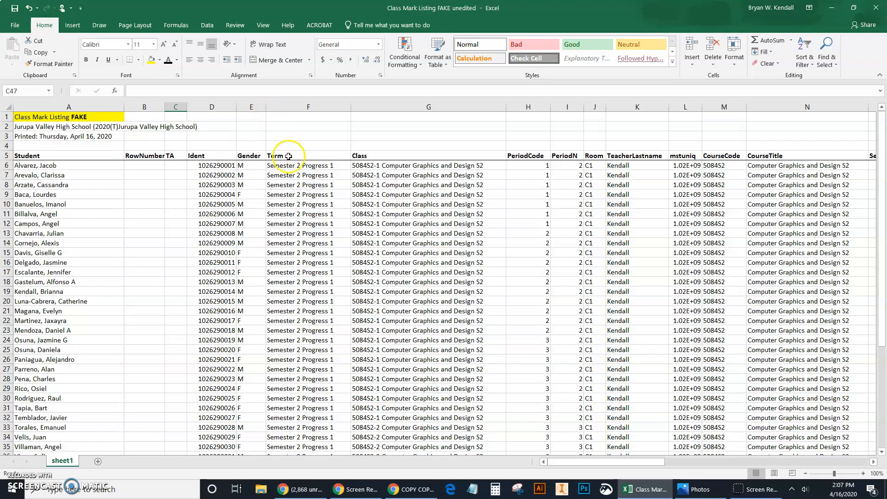
Delete the Gender and Term columns from the sheet
click(251, 107)
drag(252, 107, 279, 107)
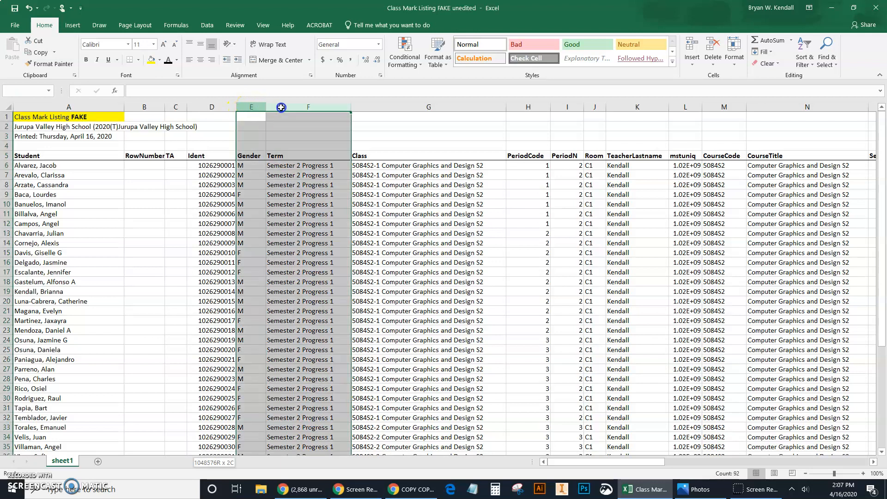
right_click(290, 109)
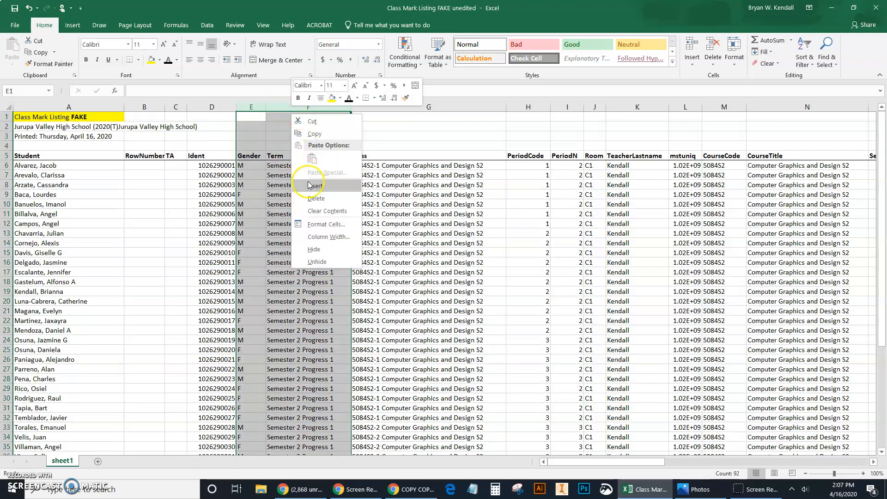
click(301, 197)
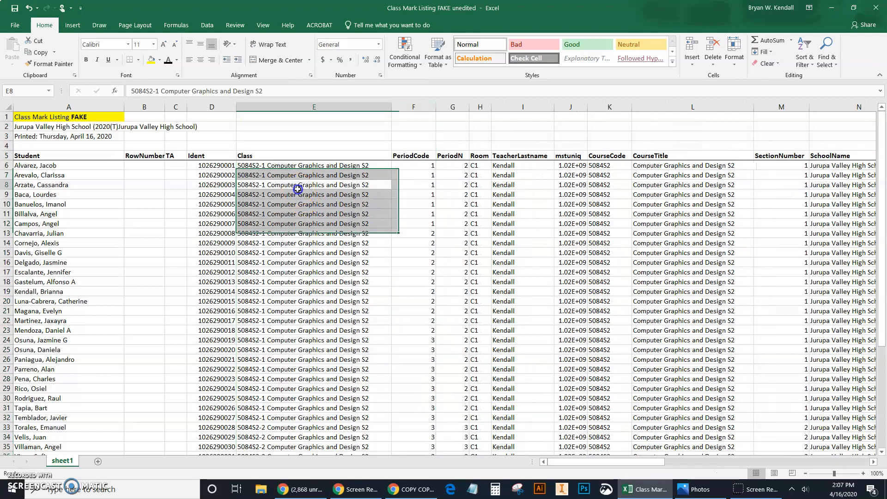
Fill the Class column from E6 to E50 with "Computer Graphics" and narrow the column to fit the shorter name
click(299, 169)
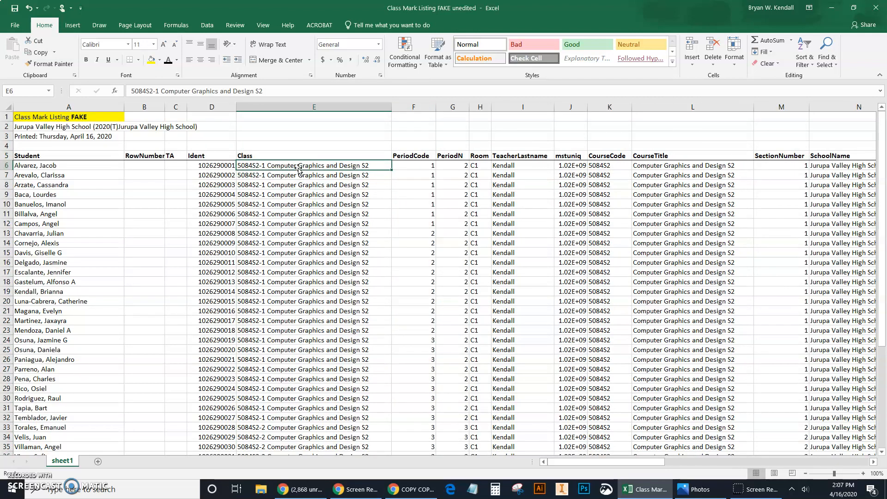
text(Computer Graphics)
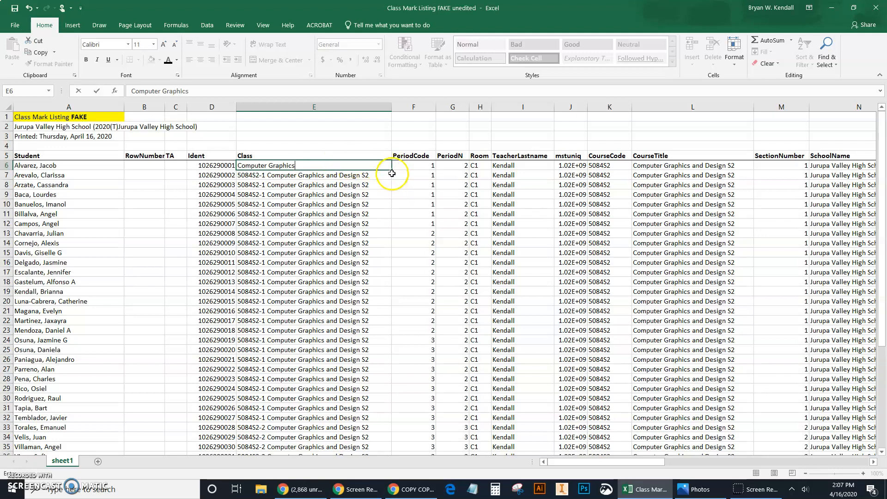
drag(392, 170, 392, 284)
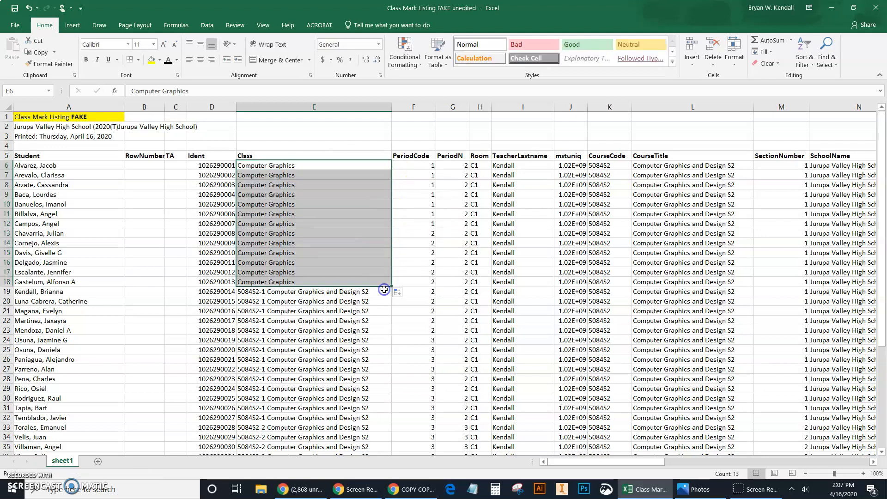
scroll(371, 344, down, 2)
scroll(371, 343, down, 2)
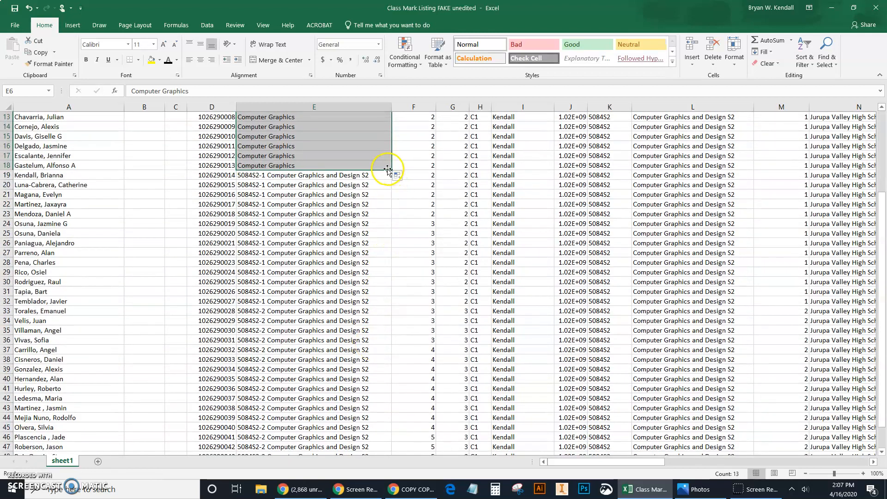
drag(393, 172, 385, 459)
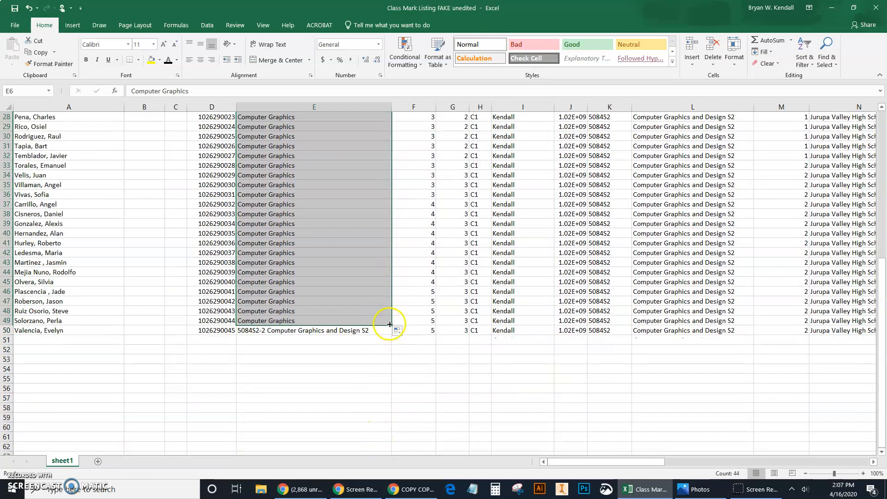
drag(392, 325, 391, 332)
scroll(364, 340, up, 9)
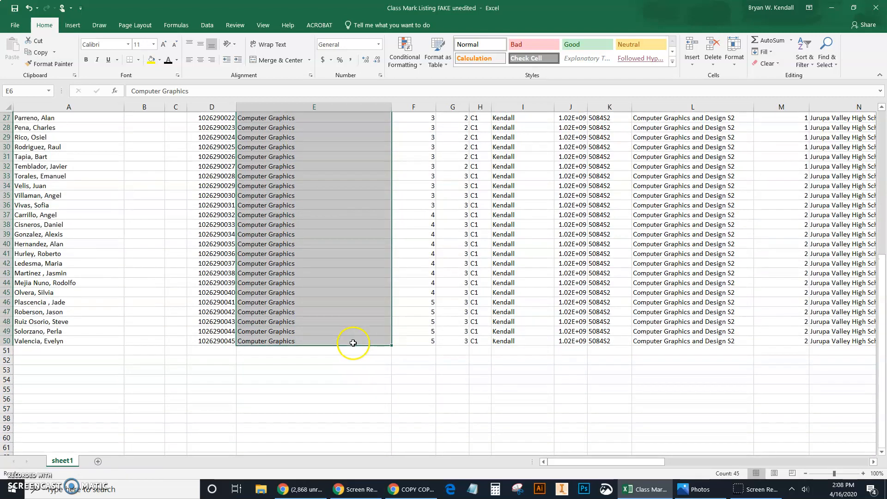
drag(392, 110, 315, 115)
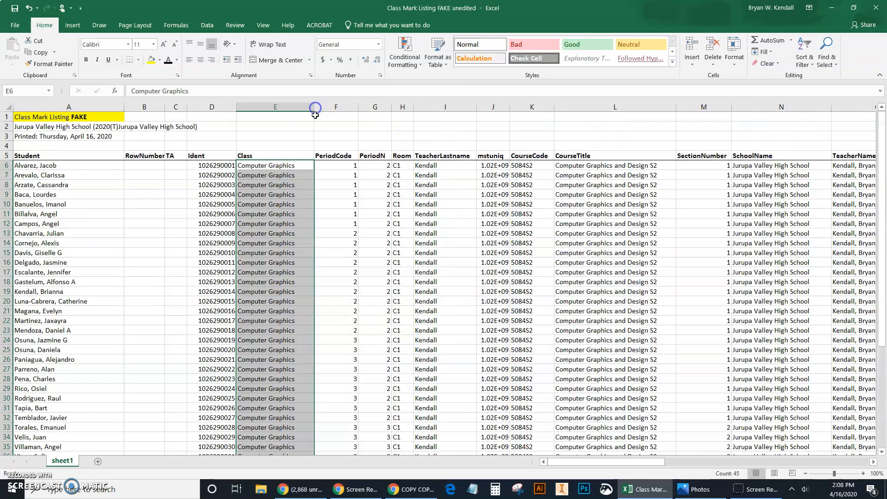
click(340, 192)
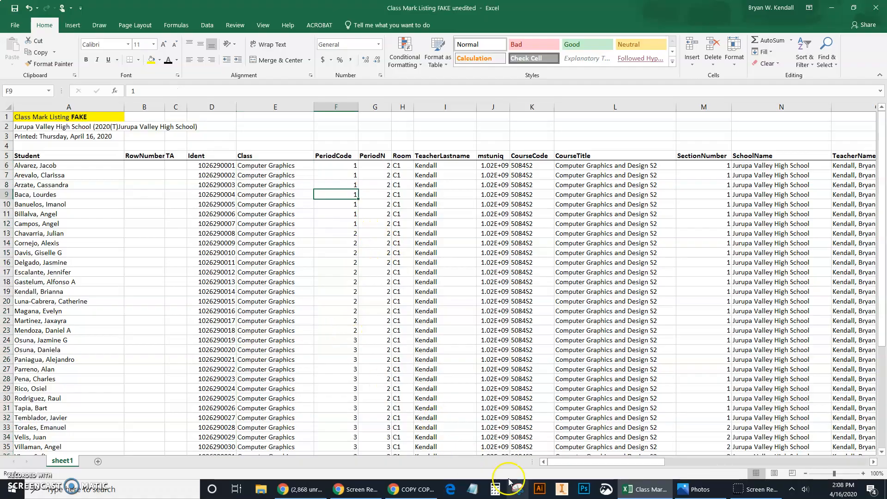
Check the Period and Teacher Last Name headers in the Google Sheet against the PeriodCode column in the Excel workbook
click(411, 489)
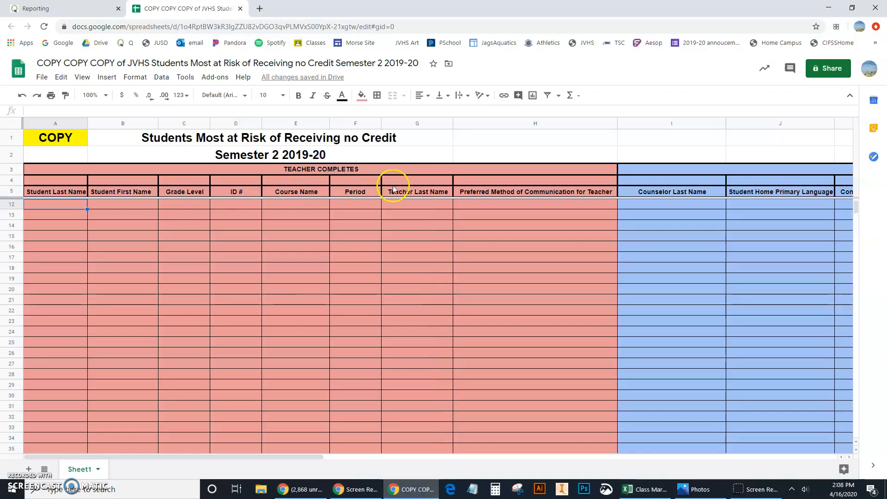
click(619, 493)
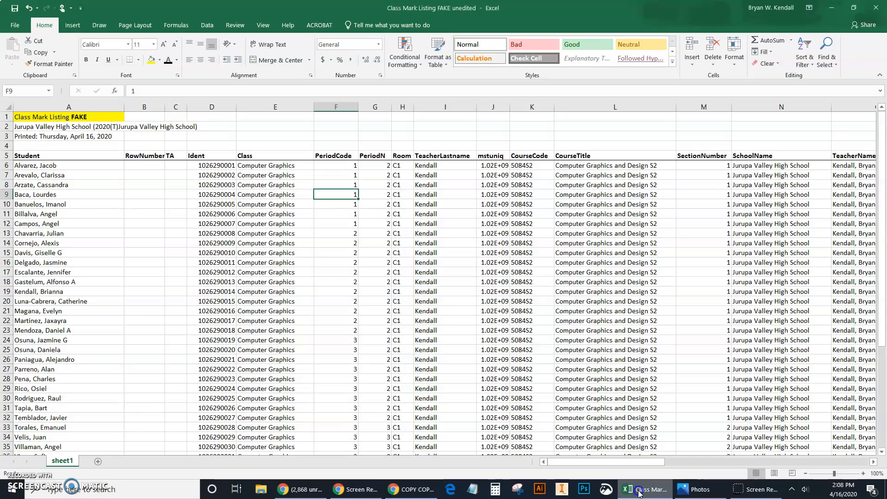
click(340, 158)
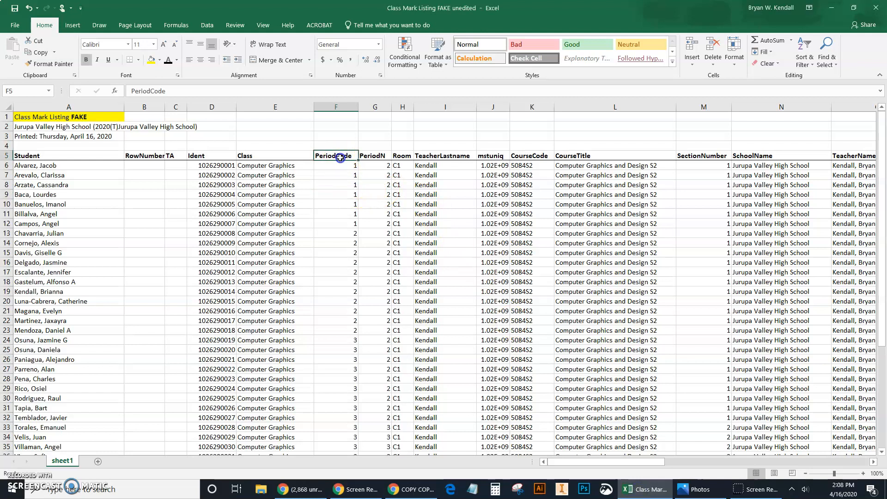
Delete the PeriodN and Room columns between PeriodCode and TeacherLastname
click(376, 106)
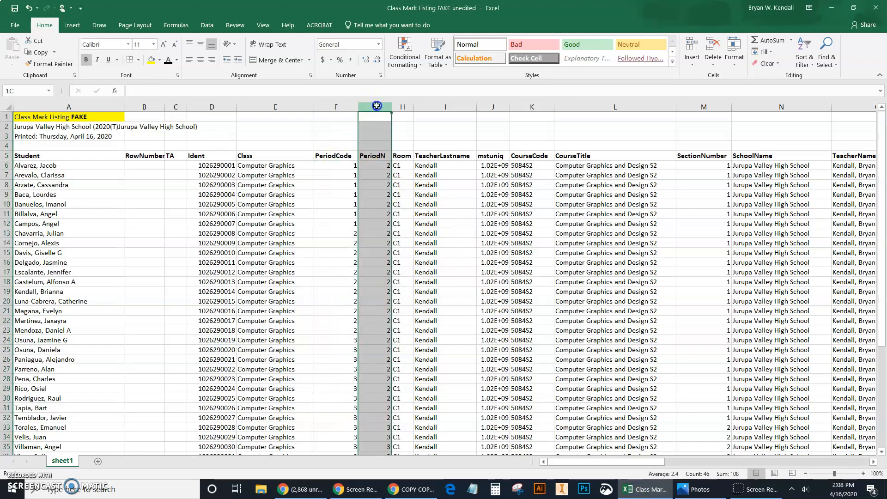
drag(377, 106, 395, 108)
click(376, 127)
right_click(395, 108)
click(416, 194)
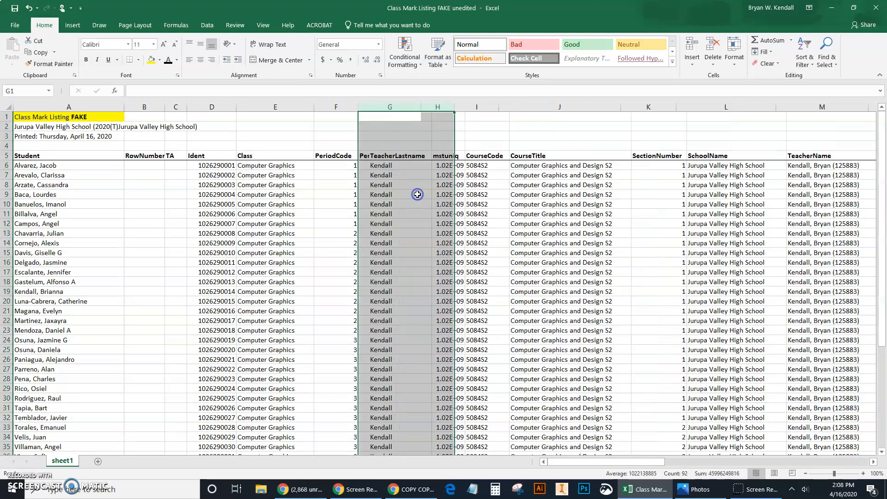
click(392, 204)
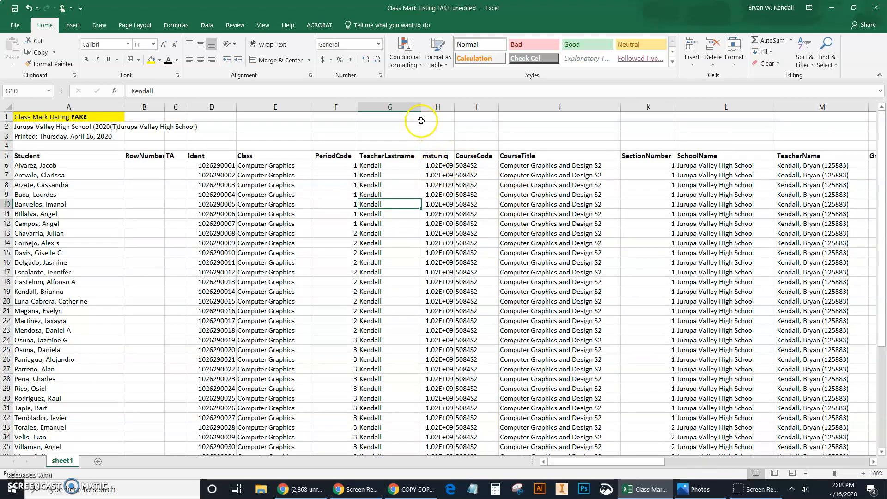
Delete the columns from mstuniq through TeacherName, between TeacherLastname and Grade
drag(436, 104, 508, 112)
drag(585, 117, 698, 119)
drag(763, 118, 803, 109)
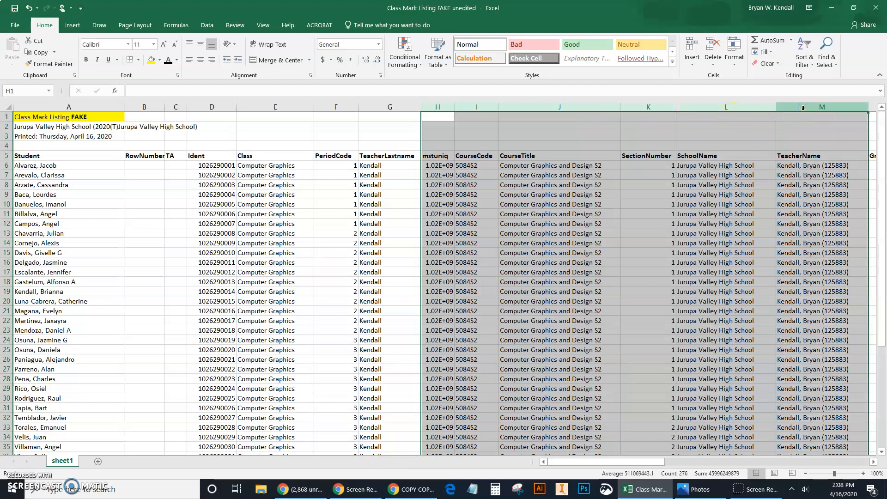
right_click(803, 109)
click(833, 196)
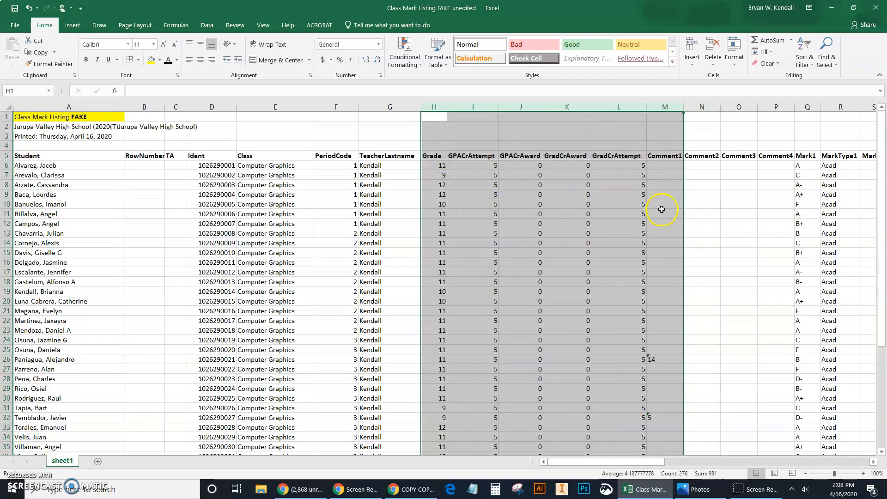
Delete the credit and comment columns from GPACrAttempt through Comment4, between Grade and Mark1
click(808, 106)
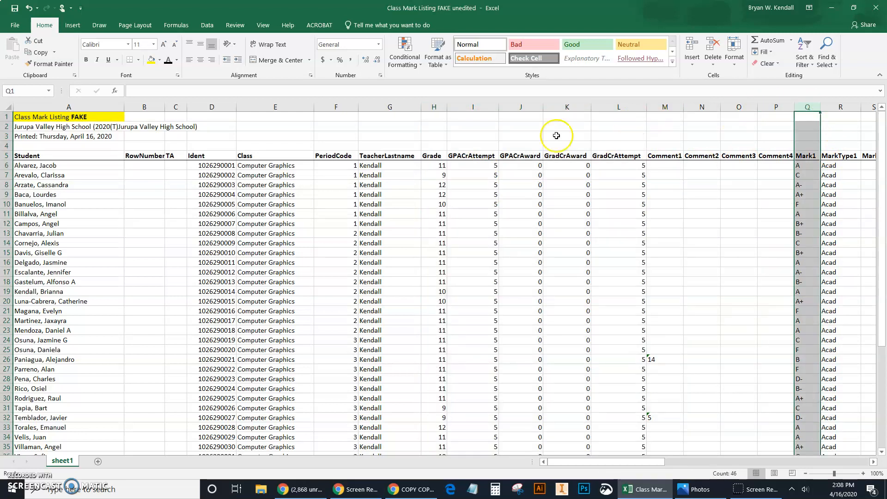
drag(472, 107, 771, 102)
right_click(771, 101)
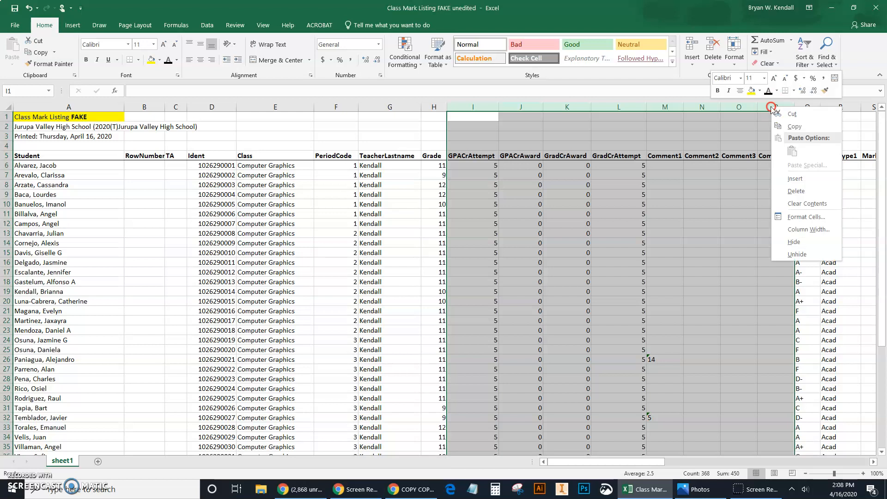
click(789, 194)
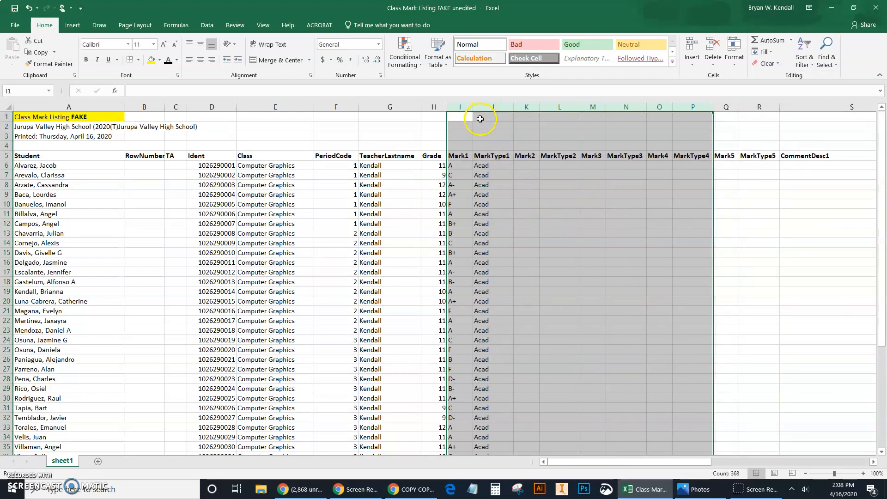
click(534, 244)
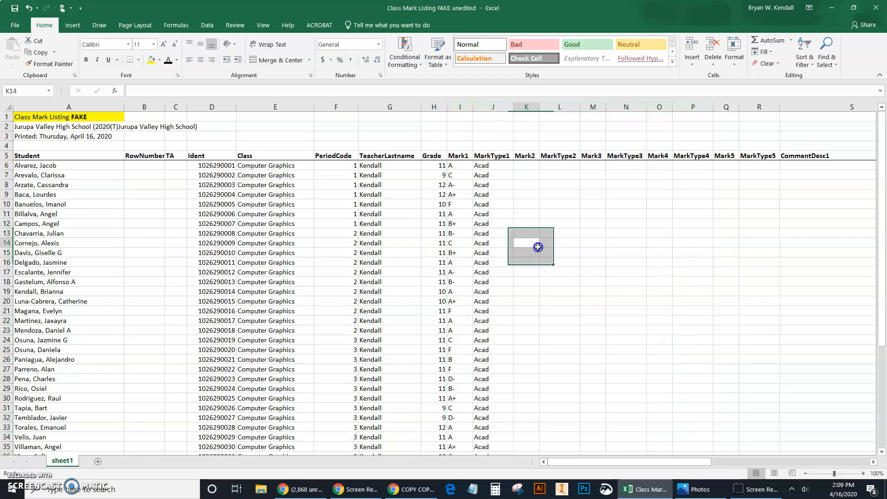
Delete all columns after Mark1, from MarkType1 through Note, including the empty ones selected beyond them
drag(494, 104, 824, 113)
right_click(794, 109)
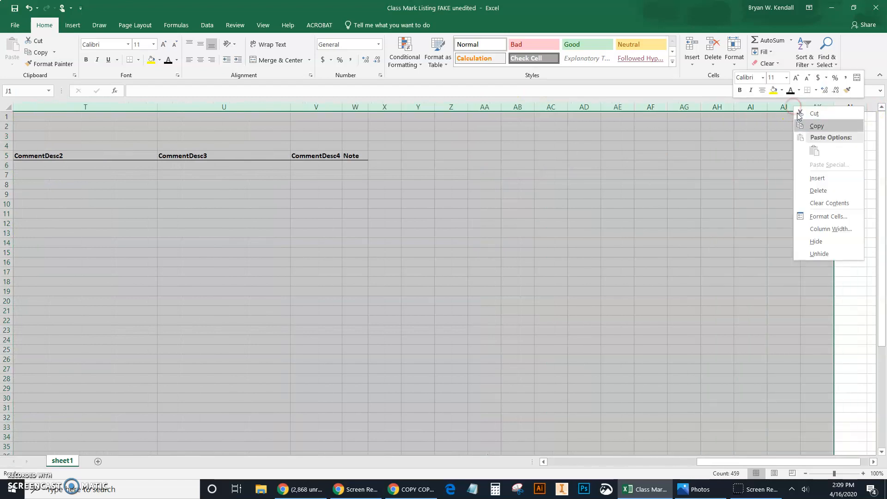
click(816, 191)
drag(702, 462, 599, 454)
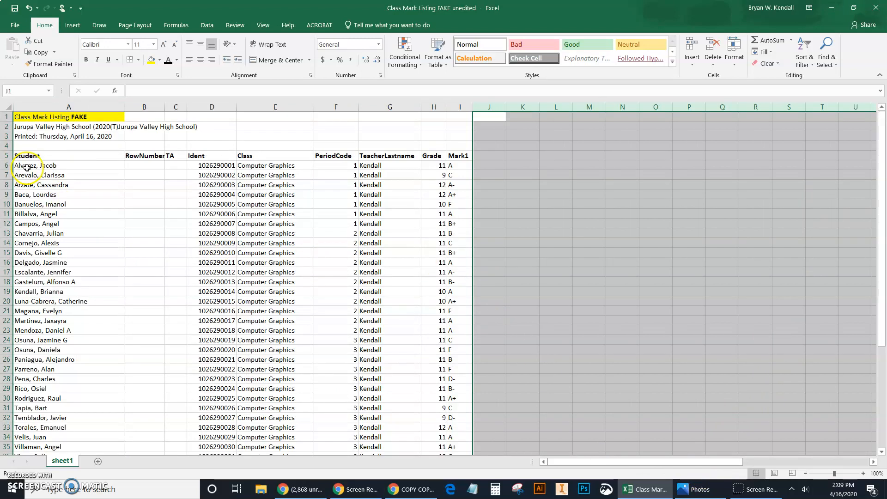
Check the Google Sheet's name columns, and in Excel start a delimited Text to Columns conversion of the student names in A6:A50
click(398, 492)
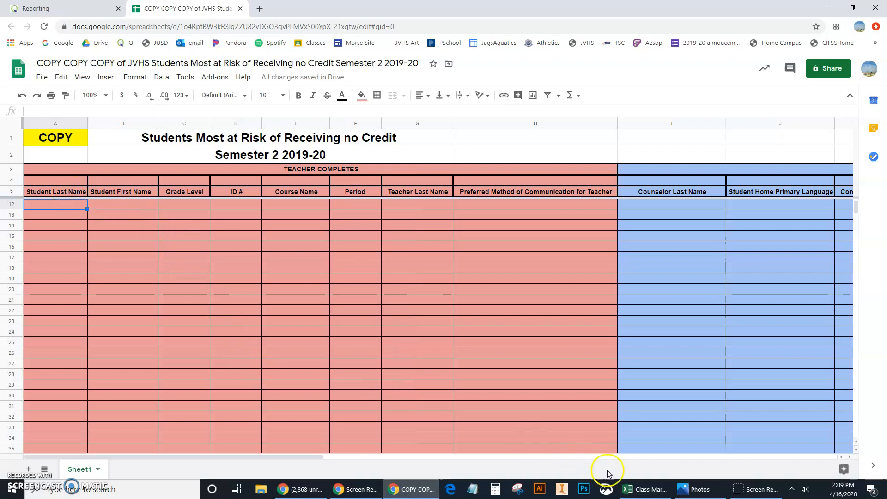
click(649, 489)
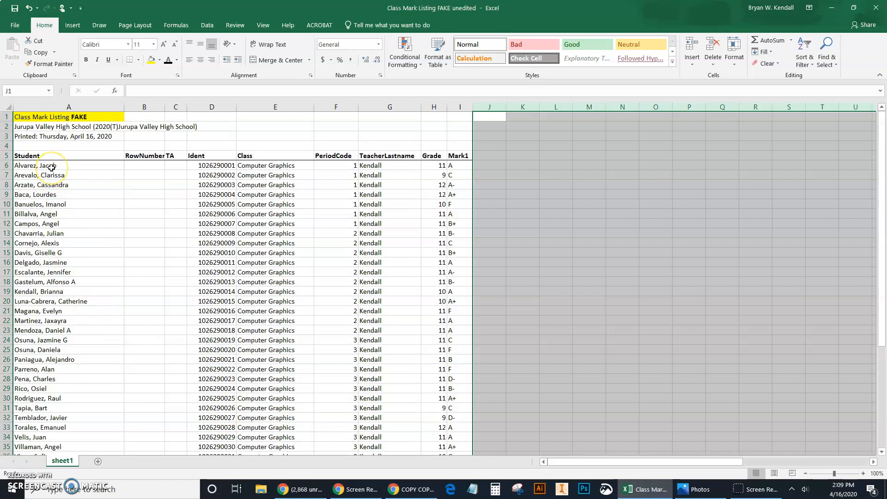
scroll(65, 236, down, 10)
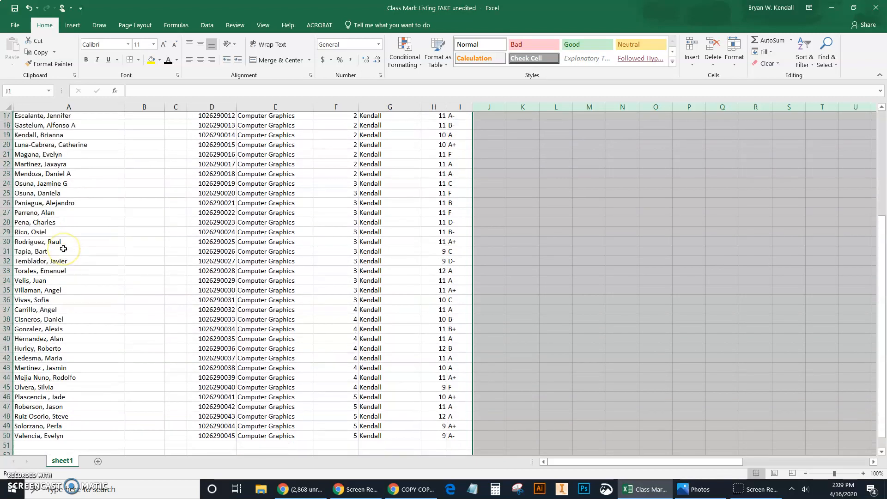
click(59, 301)
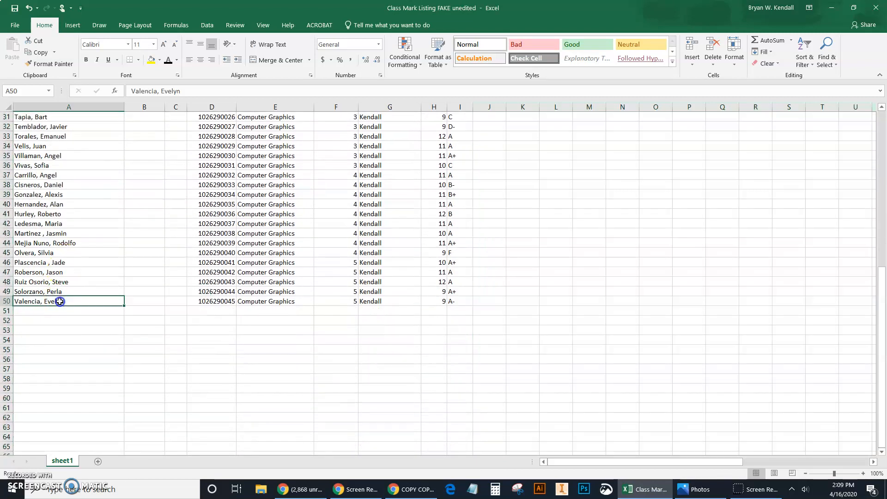
drag(60, 301, 66, 136)
scroll(71, 175, up, 1)
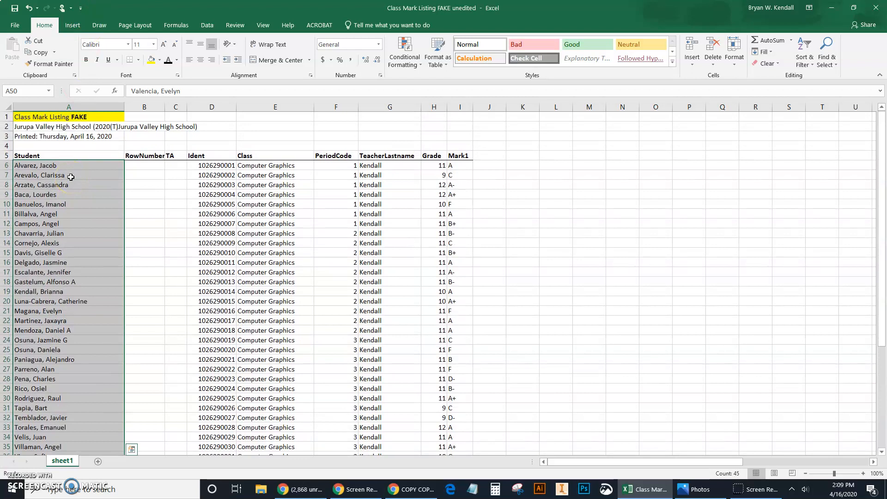
click(207, 26)
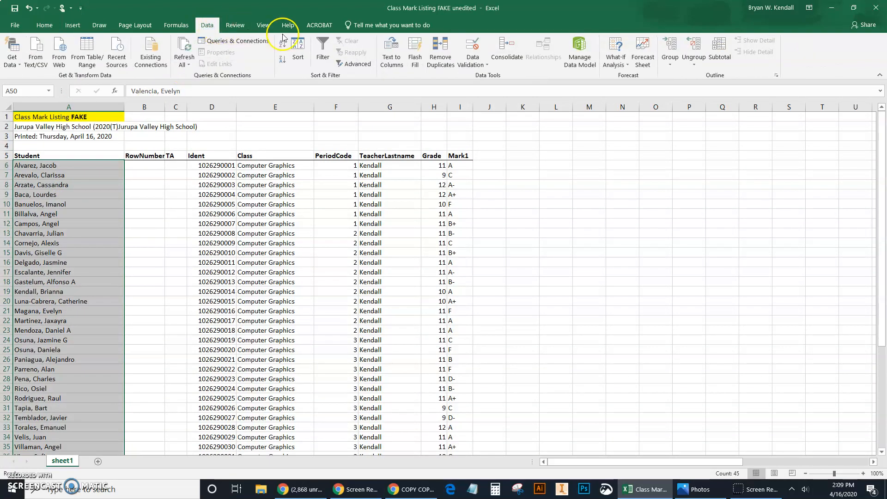
key(ctrl+q)
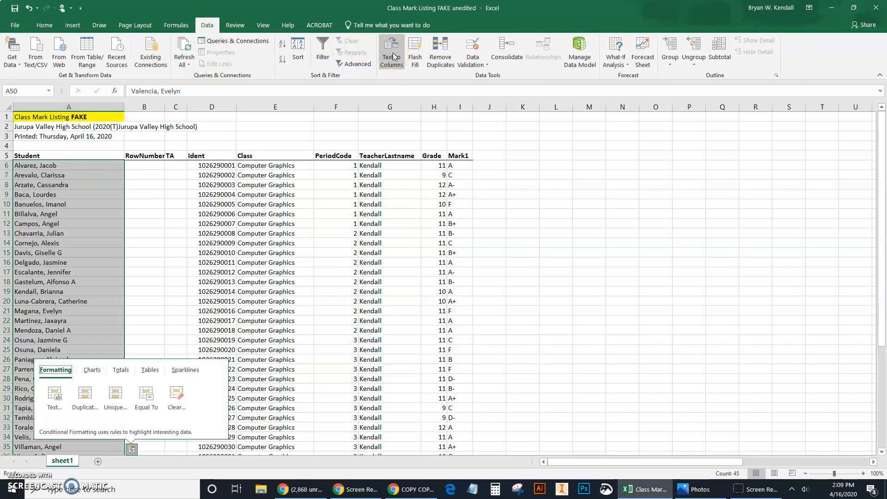
click(392, 57)
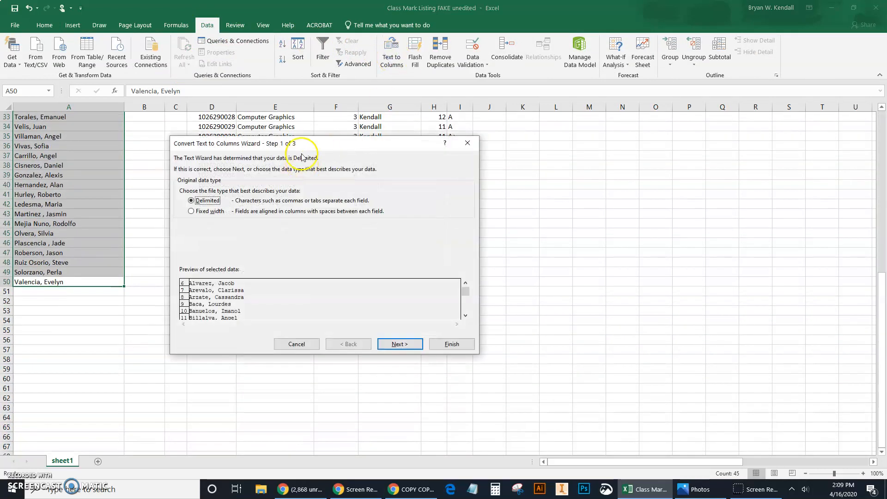
drag(304, 145, 340, 144)
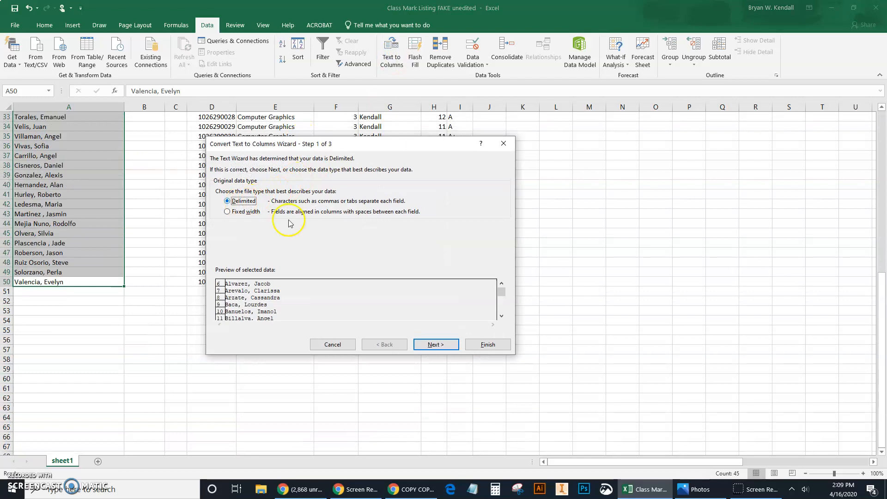
click(435, 344)
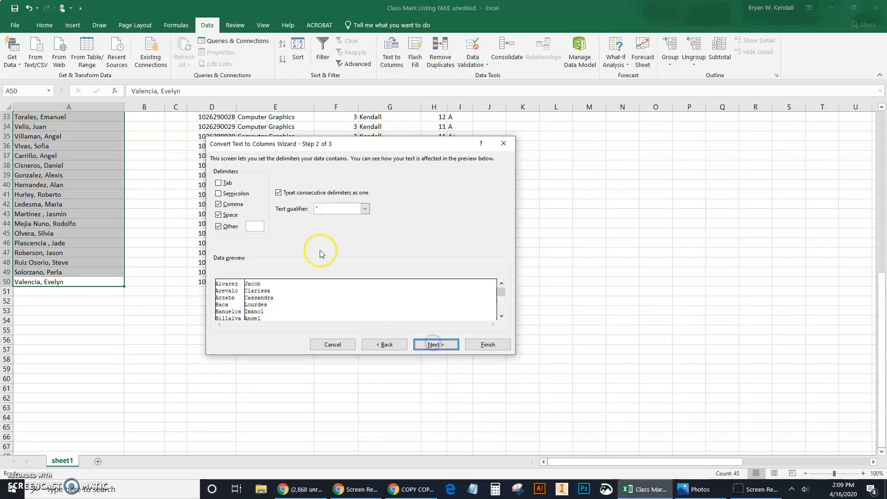
Set comma as the only delimiter and finish splitting the names into last and first name columns with General format
click(220, 227)
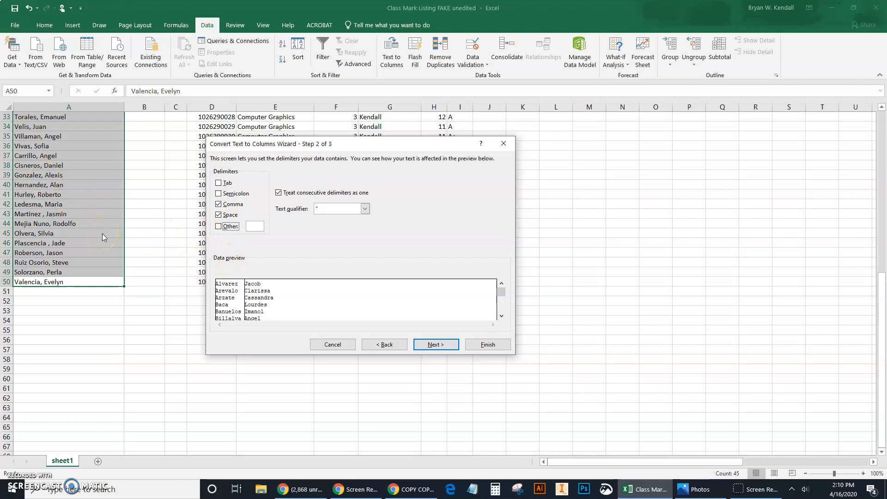
click(218, 215)
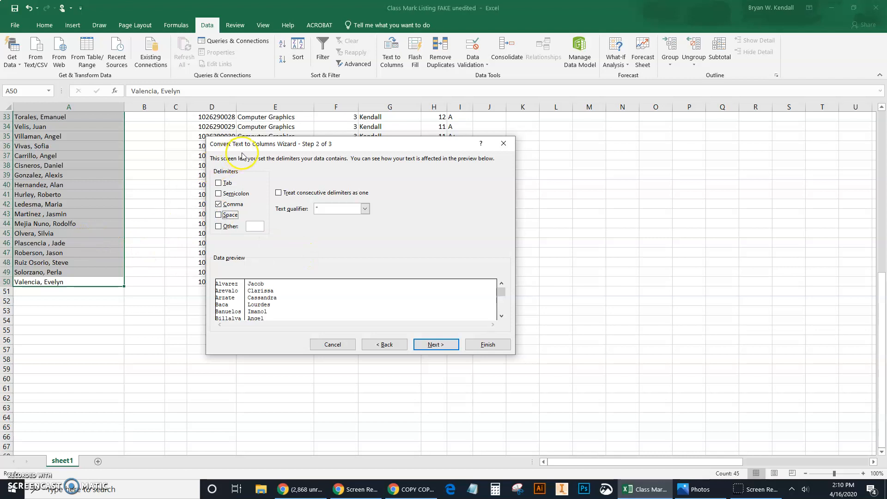
drag(250, 145, 254, 138)
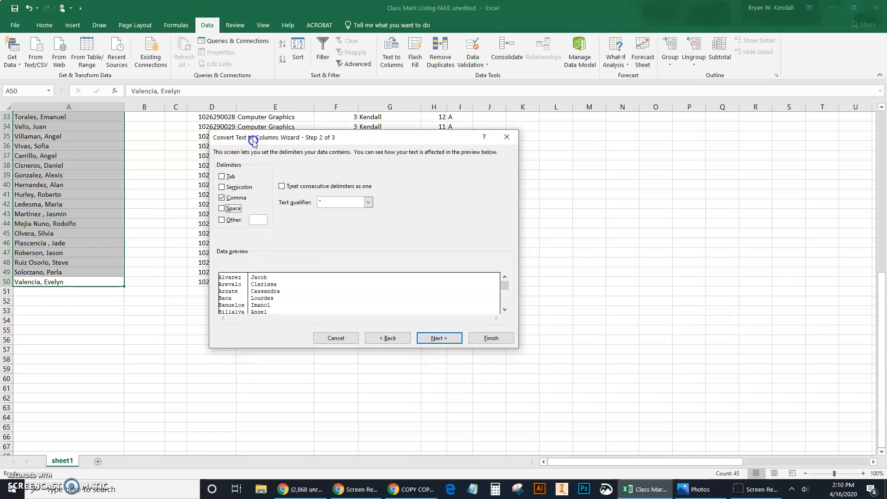
click(222, 219)
click(260, 221)
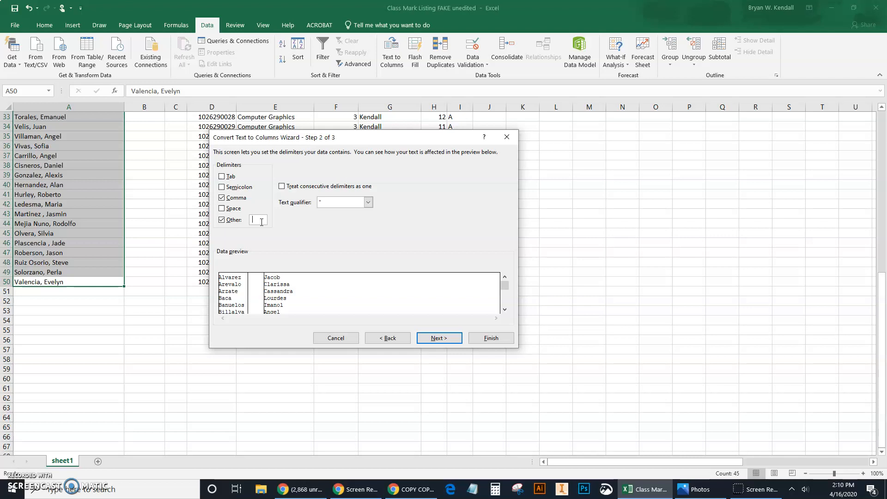
click(222, 221)
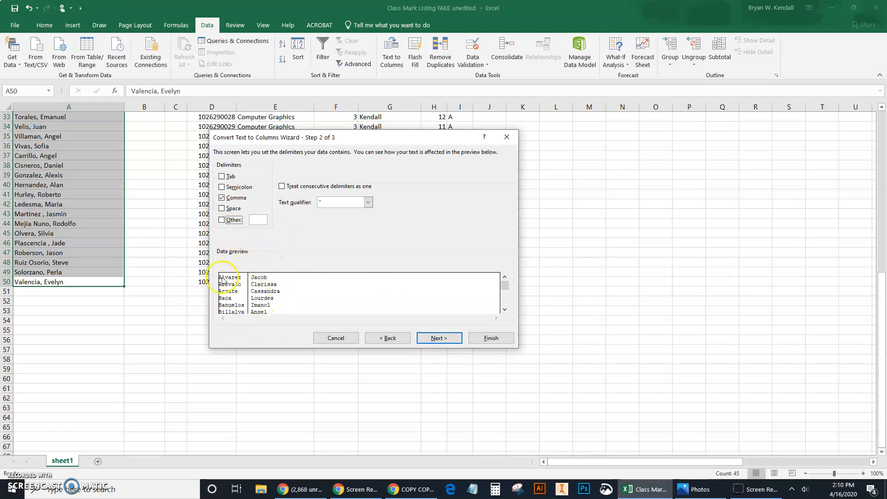
click(438, 340)
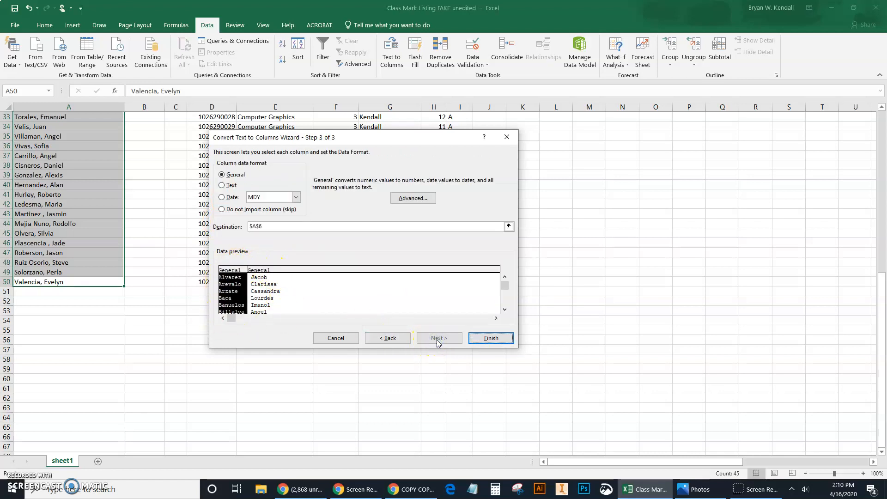
click(492, 338)
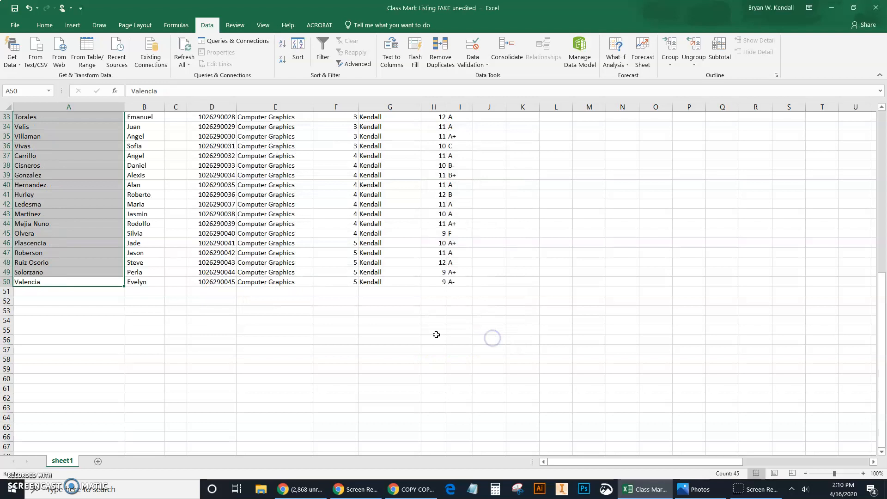
Rename the Student header in A5 to Last and the RowNumber header in B5 to First
scroll(243, 294, up, 10)
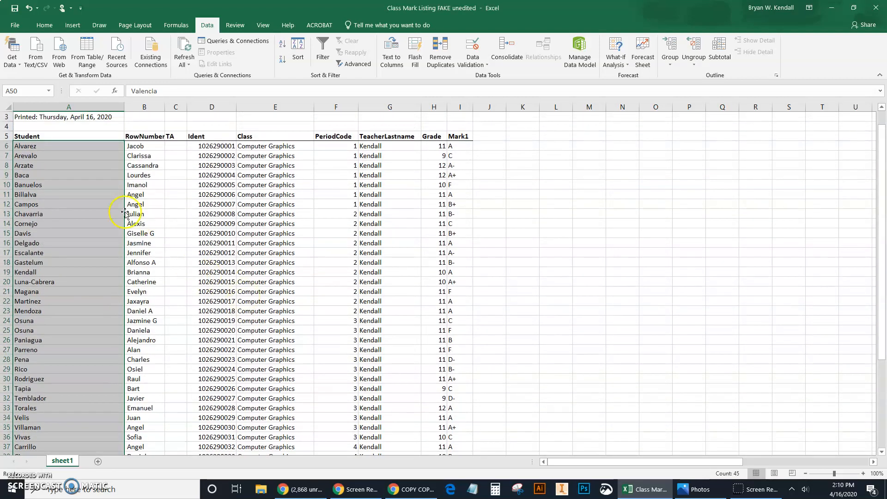
click(50, 138)
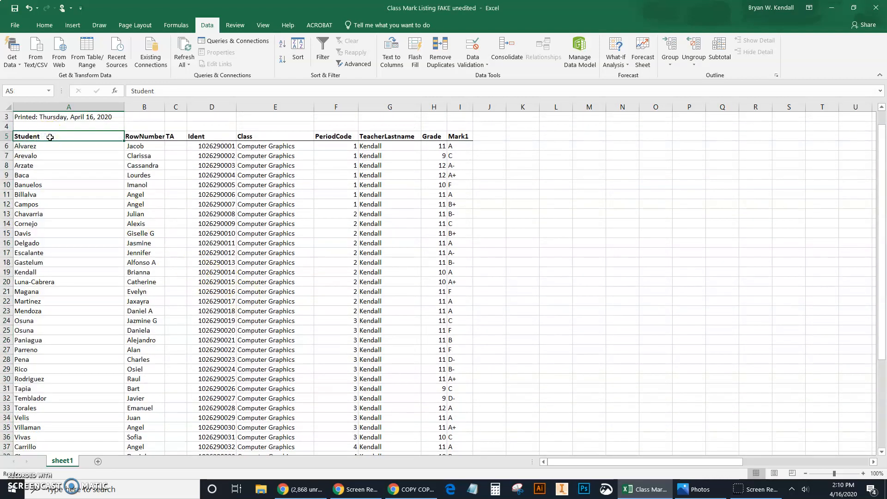
text(Last)
key(Tab)
text(F)
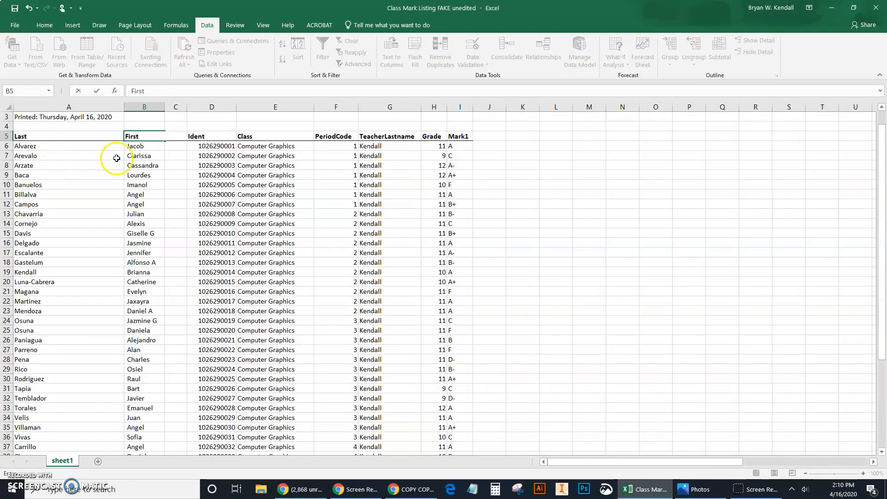
click(183, 262)
Delete the empty TA column between First and Ident
scroll(176, 286, down, 2)
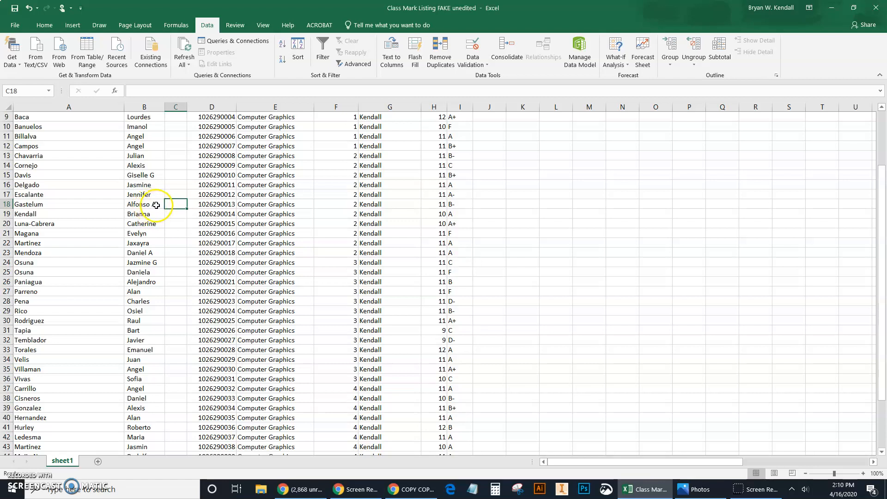
scroll(177, 204, up, 3)
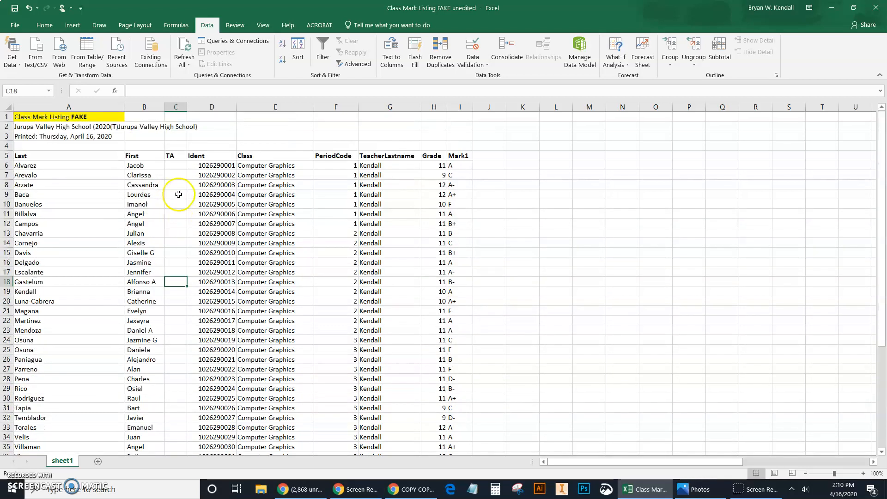
click(173, 106)
right_click(172, 106)
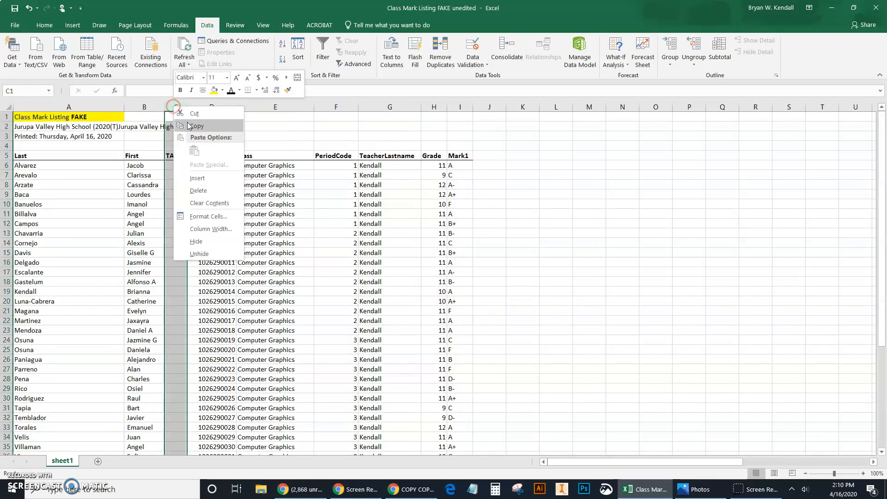
click(194, 194)
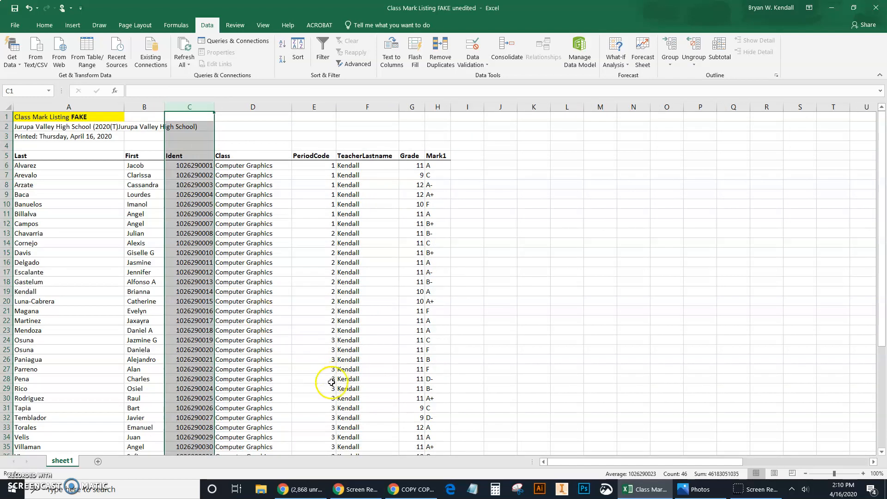
click(387, 434)
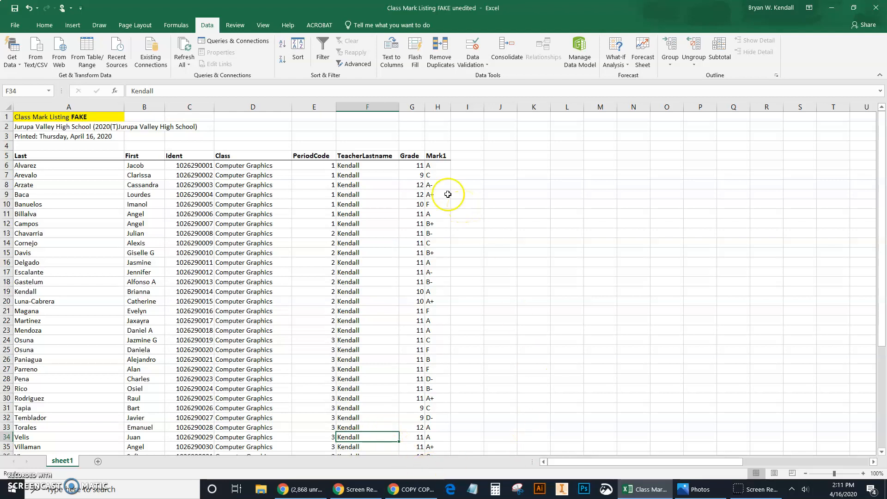
Move the Grade column between First and Ident, shifting the other columns over without overwriting them
click(411, 106)
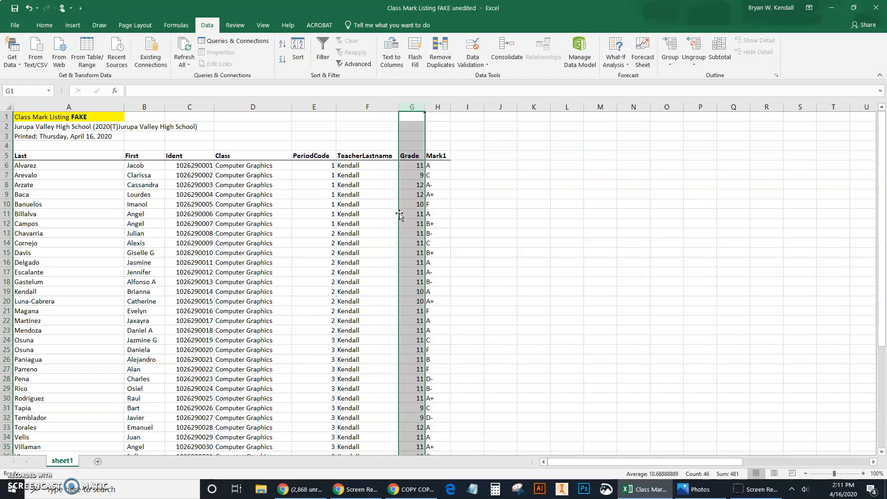
drag(399, 214, 179, 207)
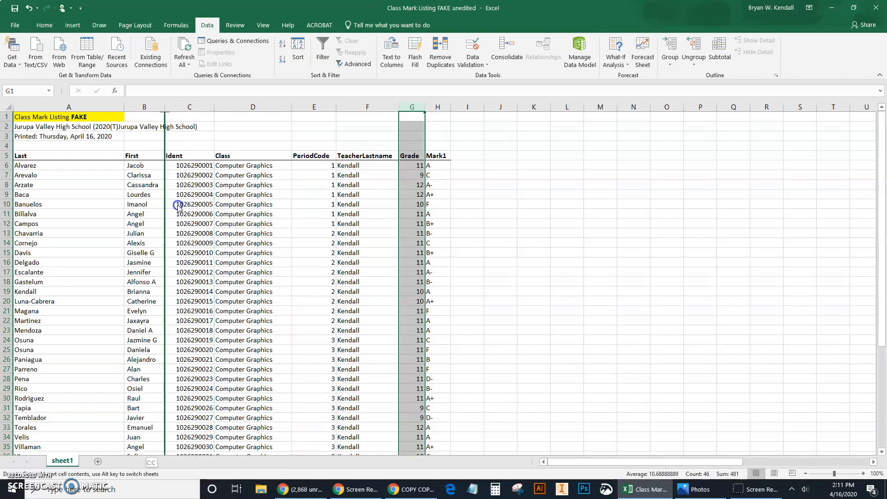
drag(178, 206, 178, 204)
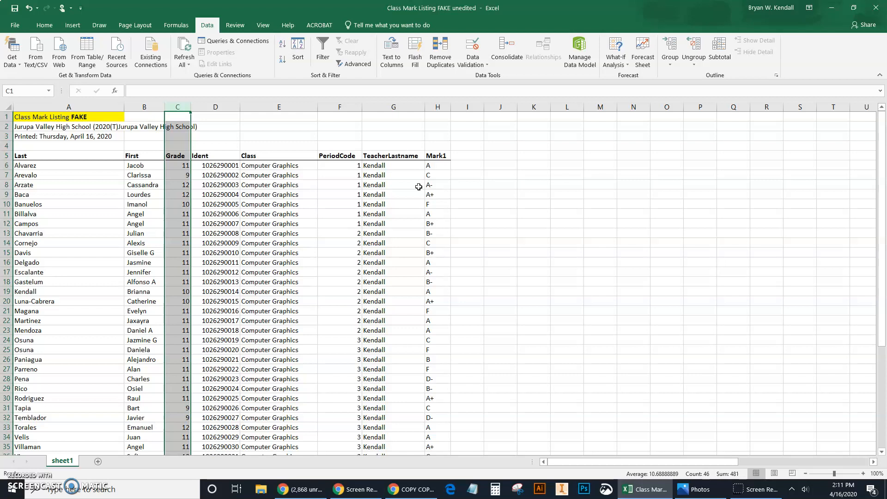
click(231, 244)
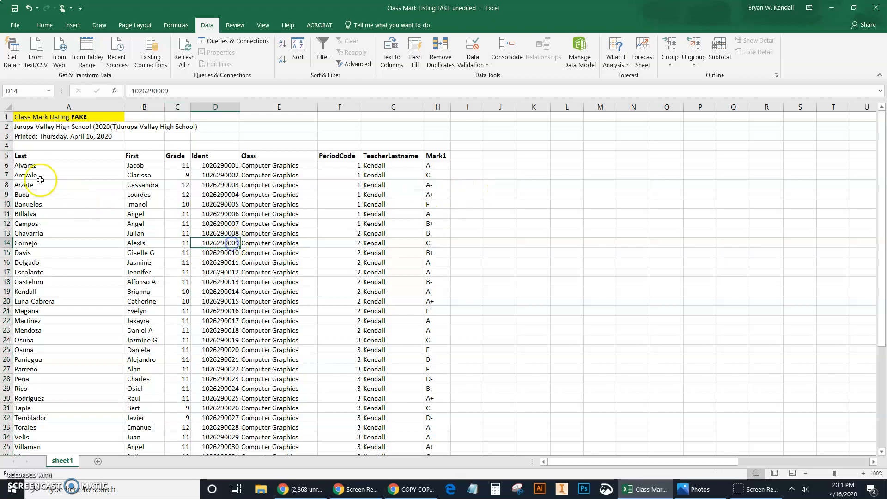
Add filters to the header row from Last to Mark1 (A5:H5)
click(37, 156)
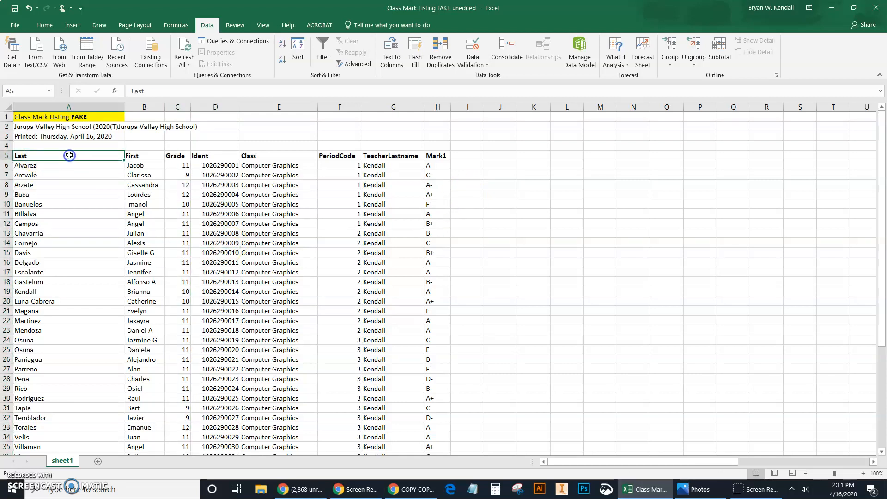
drag(70, 156, 437, 154)
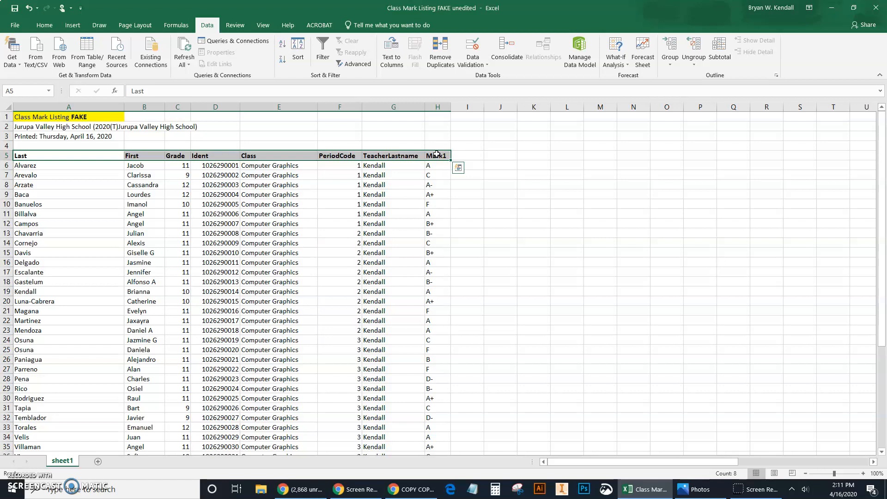
click(44, 26)
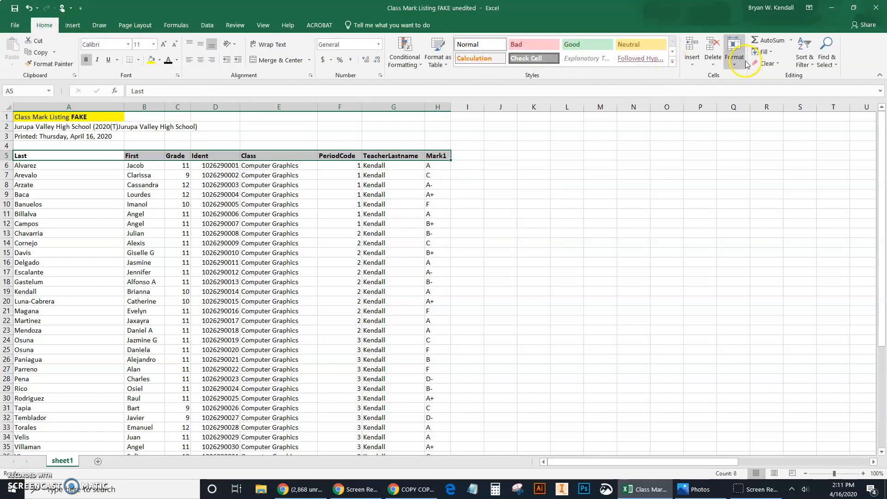
click(800, 61)
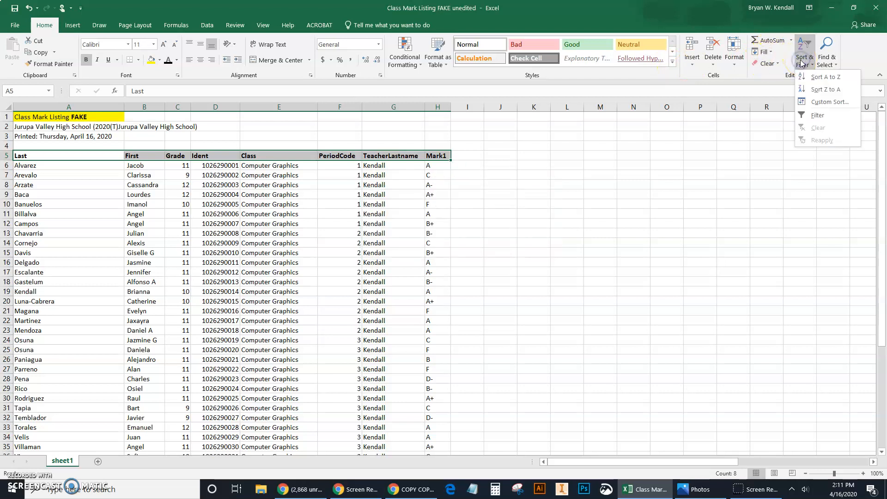
click(816, 115)
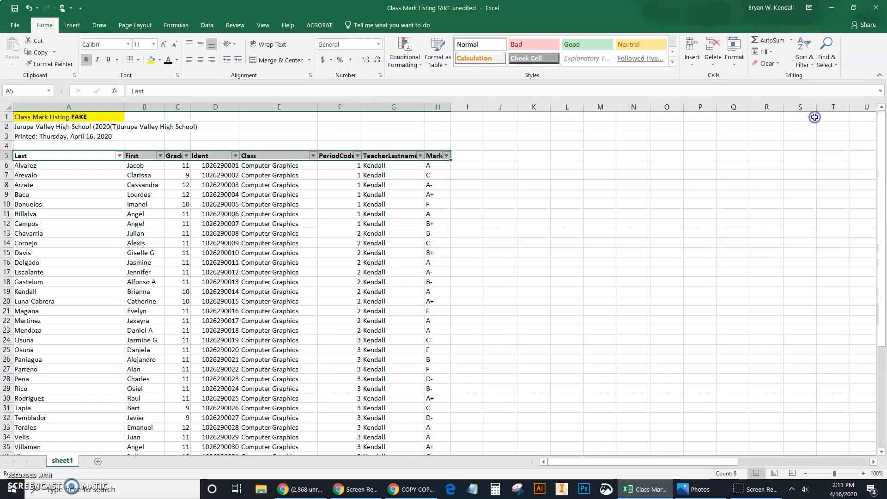
click(500, 175)
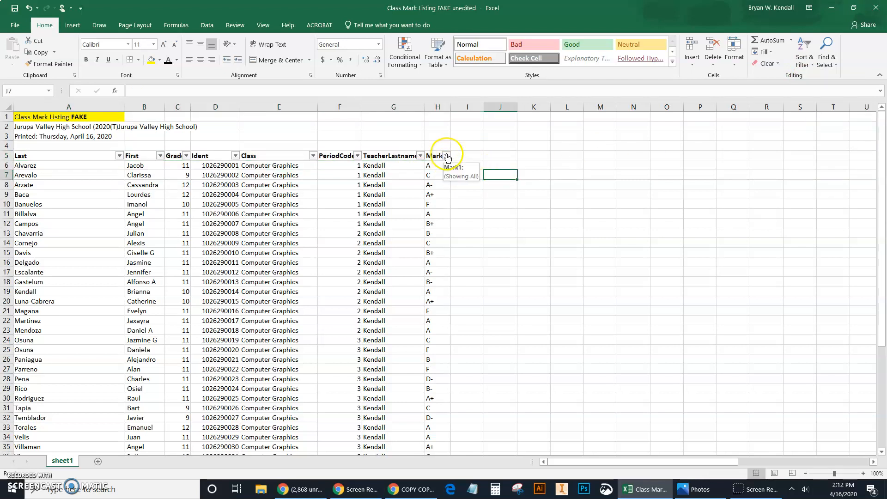
Sort the list by Grade from largest to smallest and review the period codes of the grade 12 students
click(186, 156)
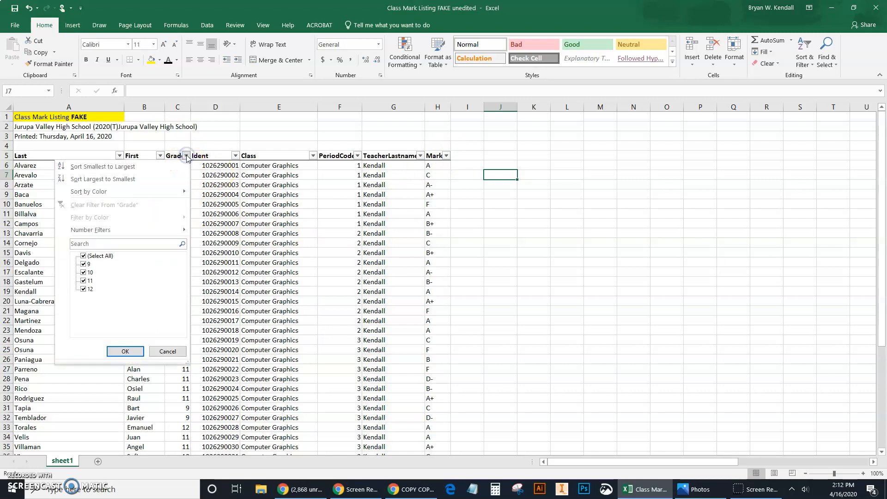
click(156, 178)
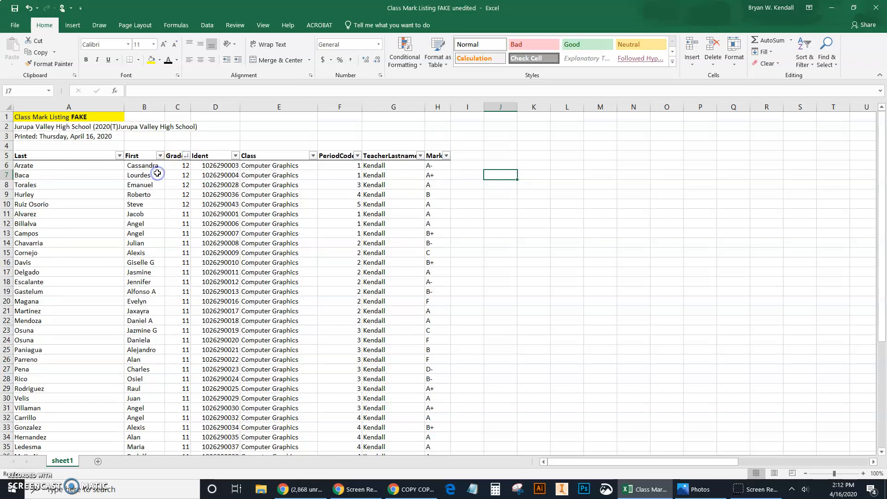
drag(181, 165, 178, 206)
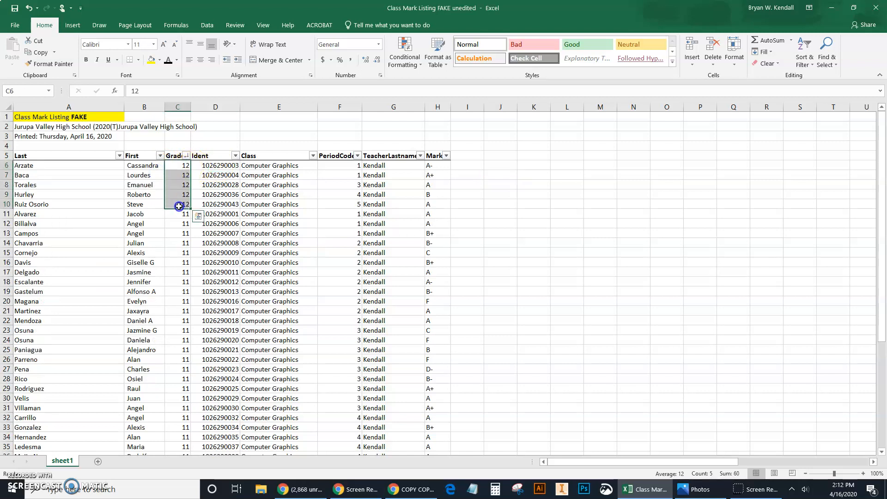
drag(340, 166, 345, 206)
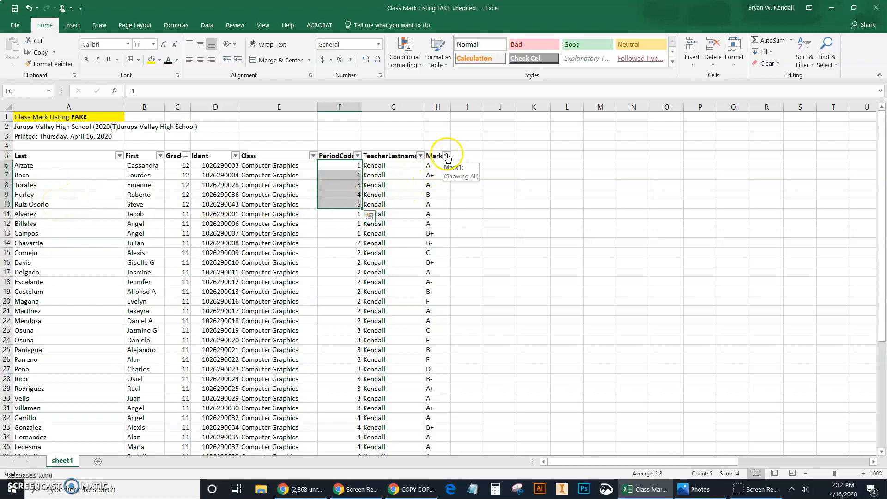
Sort the list by Mark1 from A to Z and look through the sorted marks
click(495, 155)
click(447, 156)
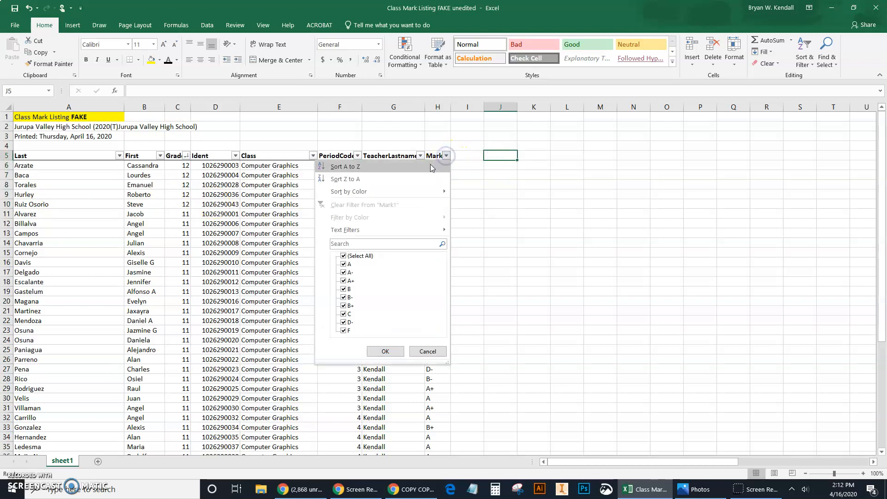
click(429, 166)
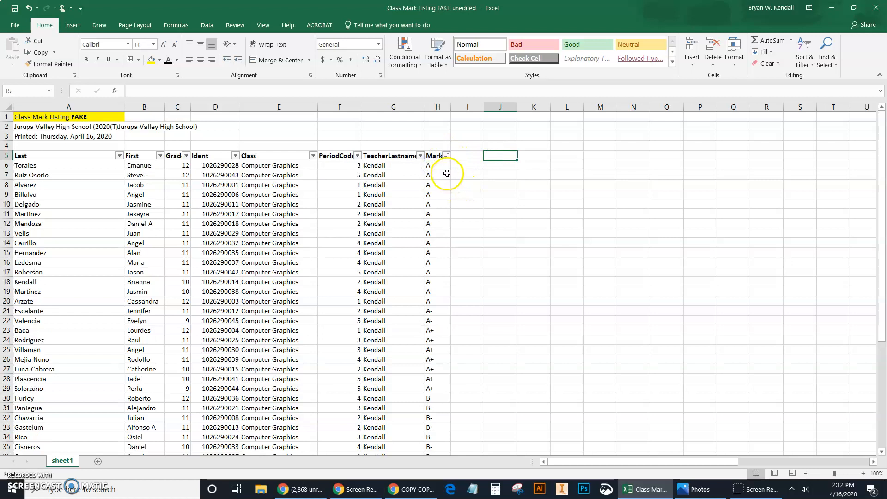
scroll(432, 224, down, 12)
scroll(430, 307, up, 12)
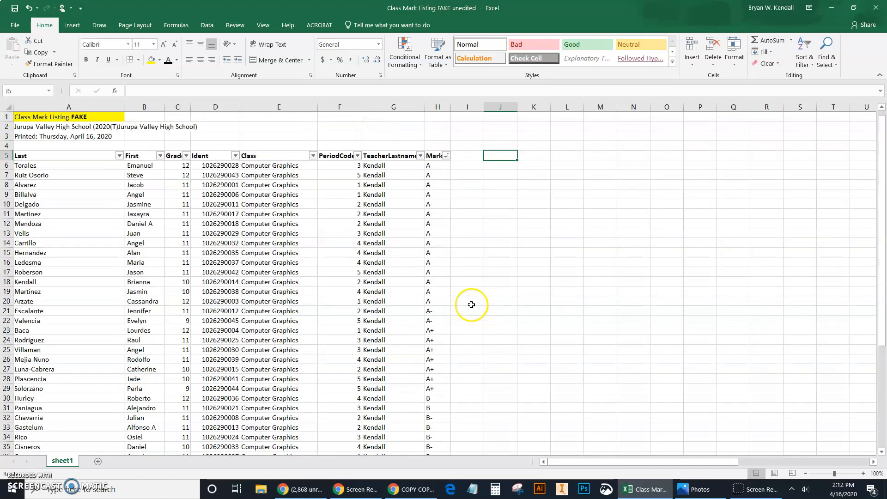
Sort the list by Mark1 from Z to A and copy the F students' rows from Last to TeacherLastname (A6:G10)
click(446, 155)
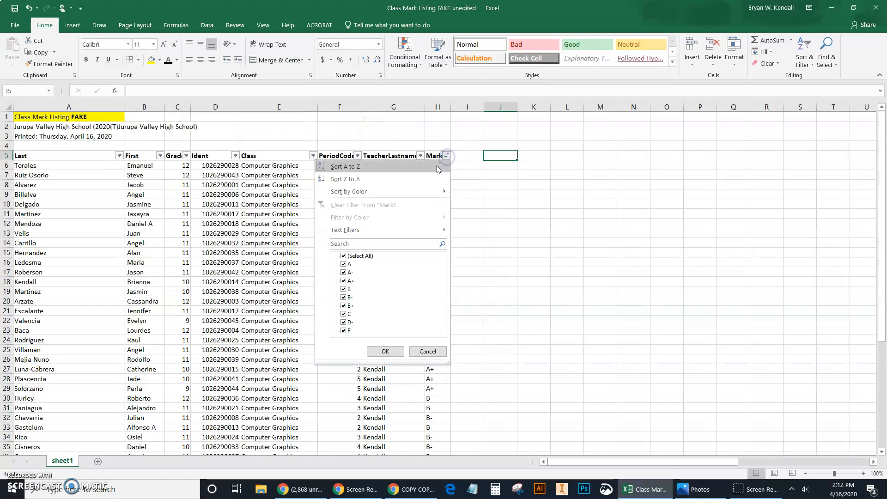
click(426, 180)
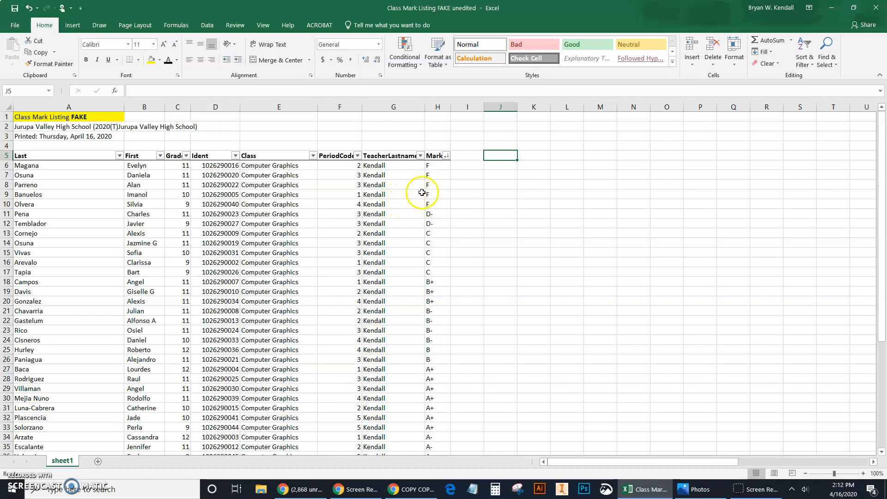
drag(412, 204, 53, 165)
key(ctrl+c)
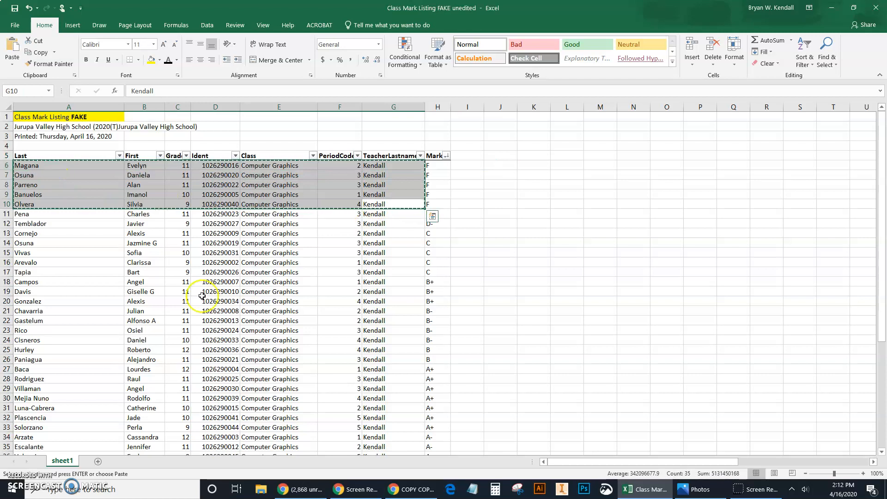
Switch to the at-risk students Google Sheet in Chrome and select cell A12 in the Student Last Name column
click(402, 491)
click(44, 230)
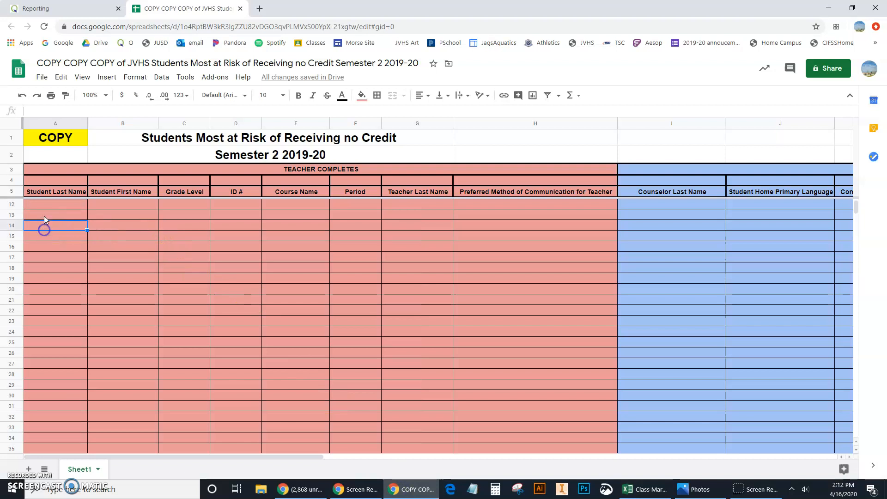
click(44, 206)
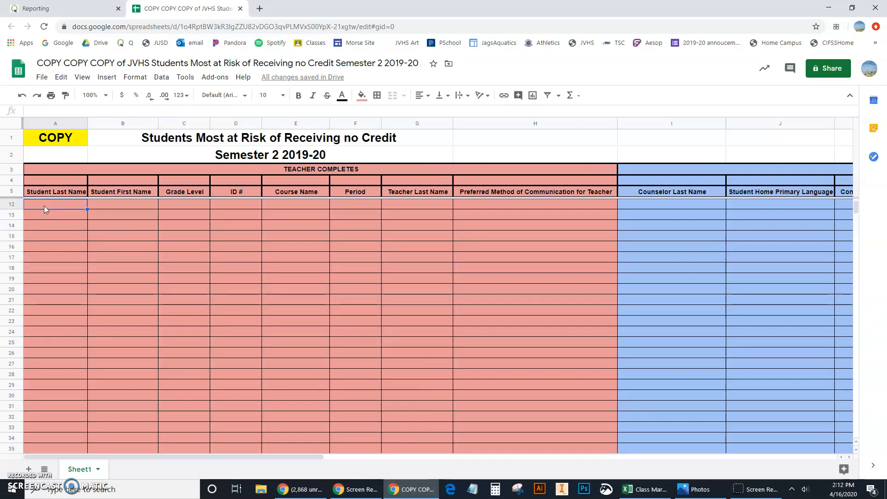
Try a normal paste of the copied student rows at A12 and undo it
key(ctrl+v)
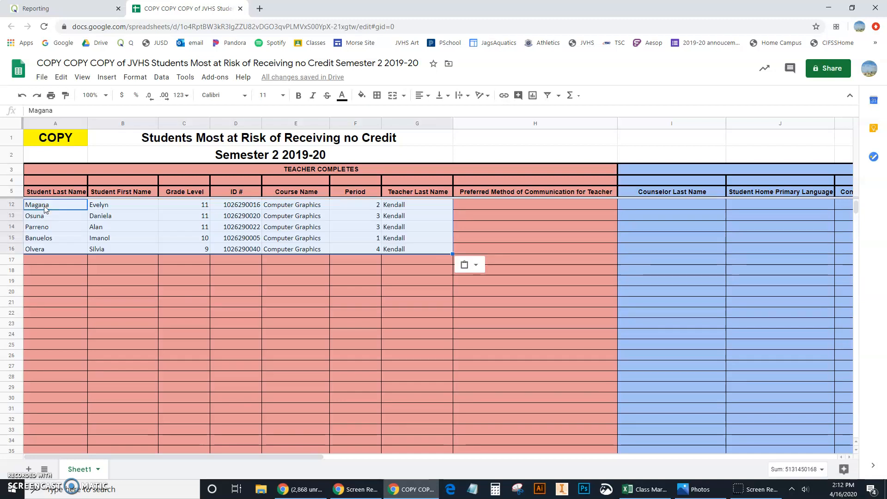
key(ctrl+z)
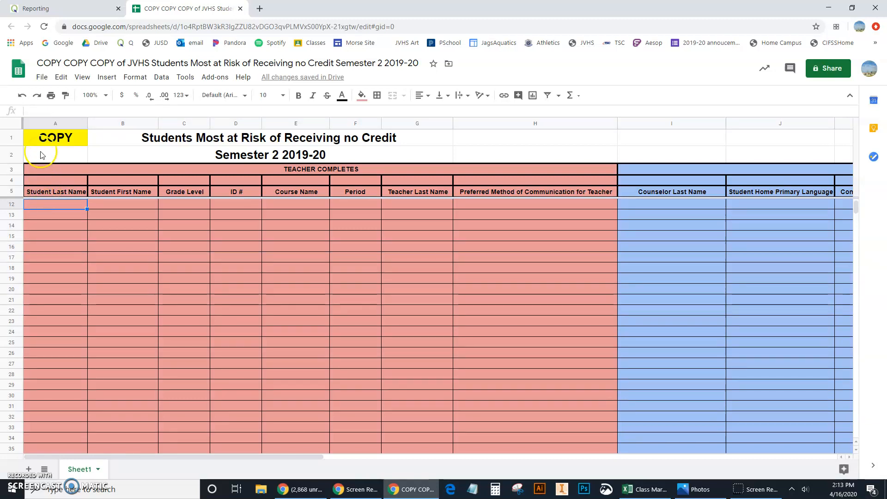
Paste the copied student rows at A12 as values only, keeping the sheet's own formatting
click(61, 77)
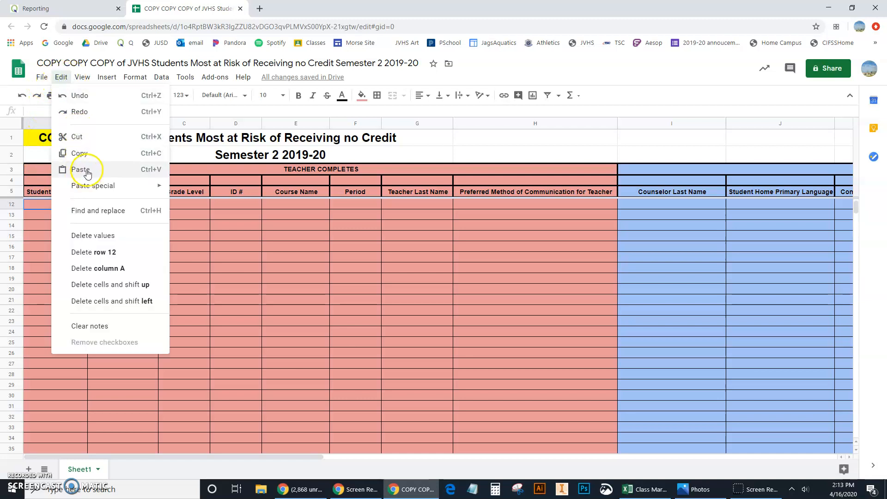
mouse_move(93, 185)
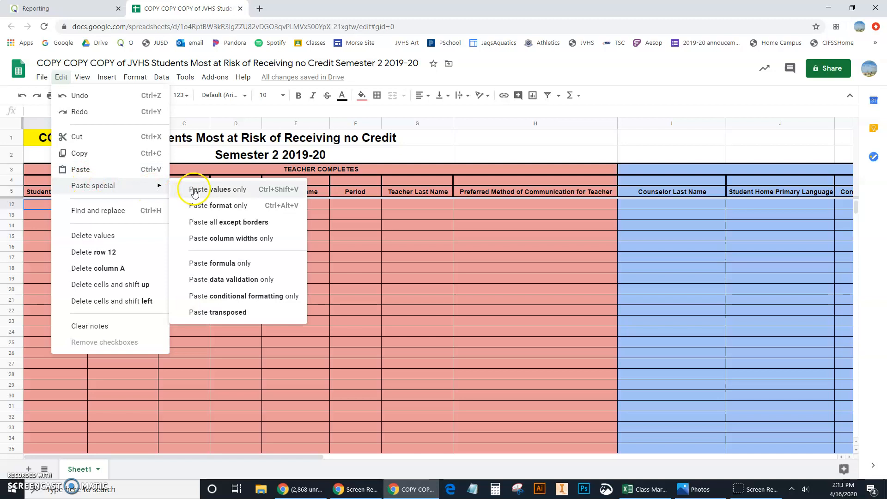
click(257, 192)
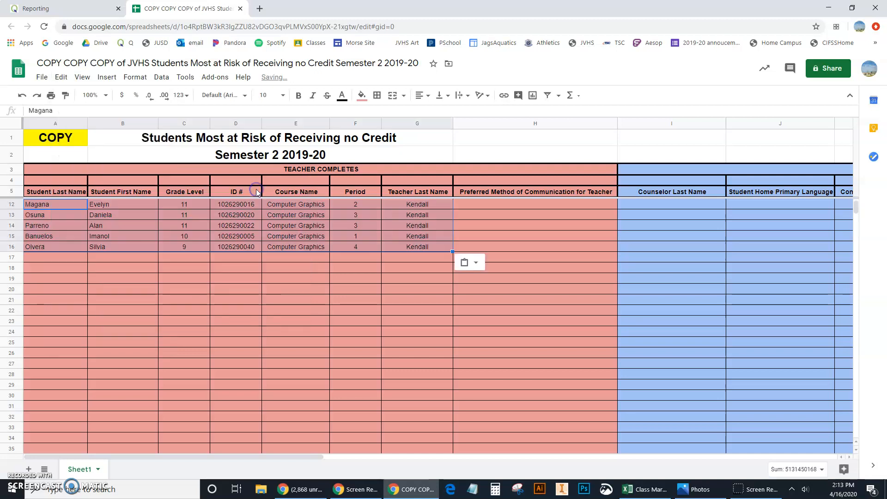
click(237, 278)
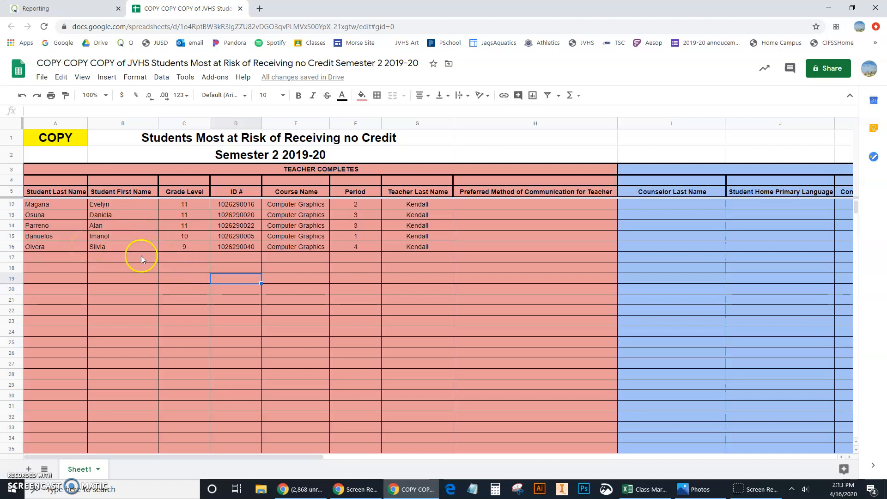
Undo the values-only paste of the student rows
click(135, 273)
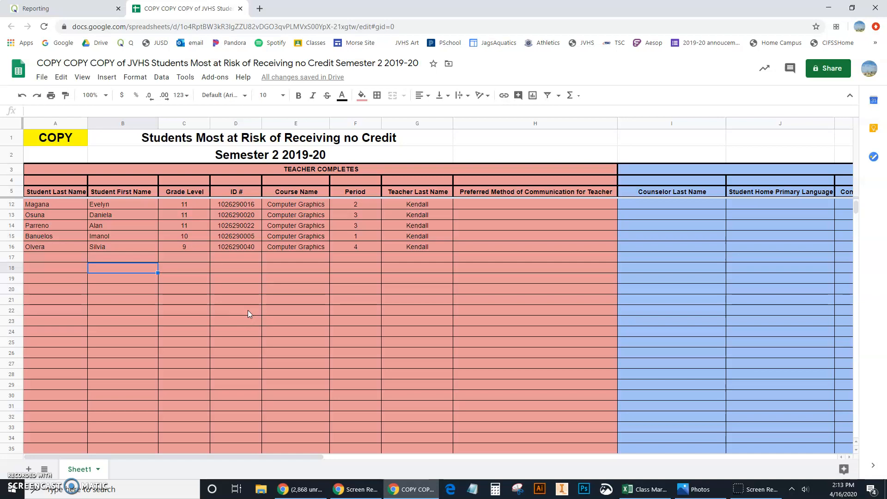
scroll(194, 344, up, 2)
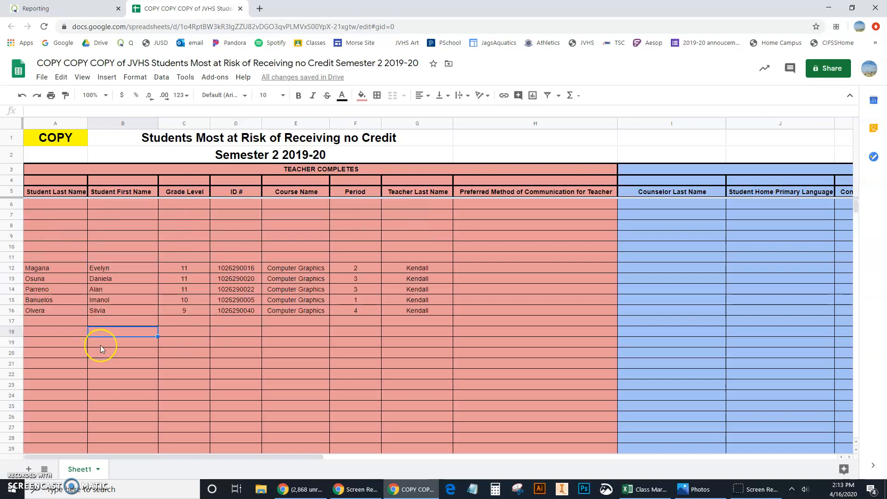
key(ctrl+z)
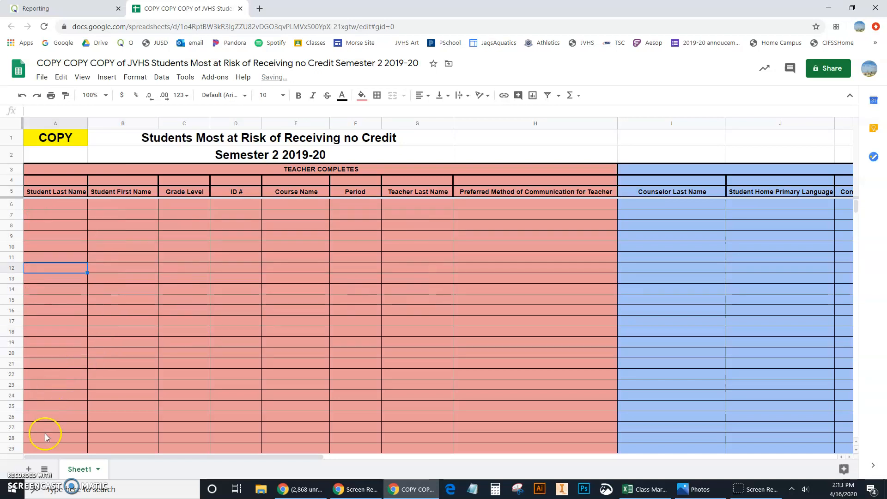